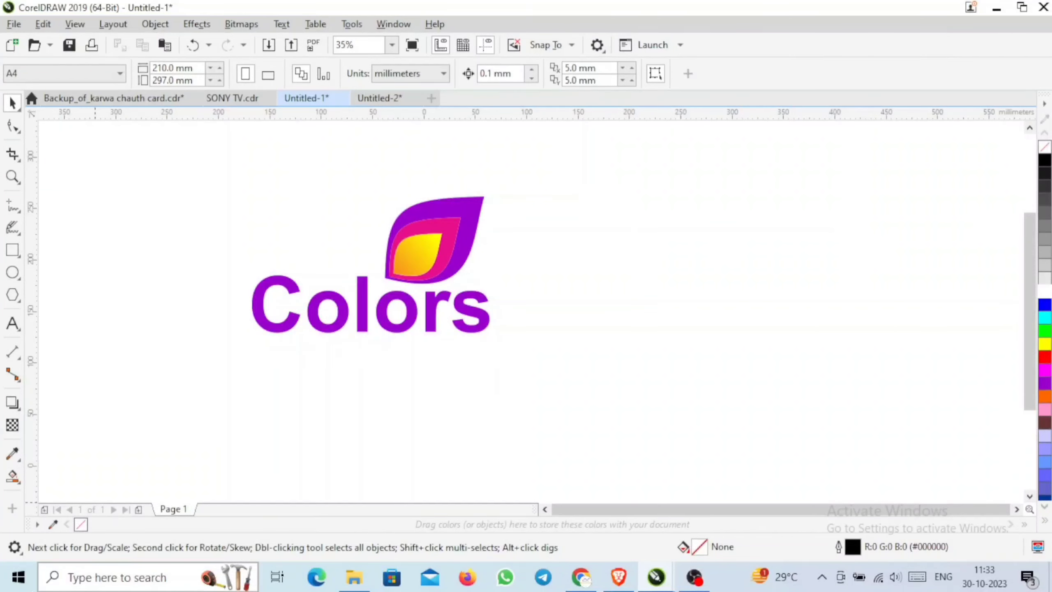
- Move the finished Colors logo to the left and add the artistic text "COLORS" in the cleared area
{"action": "left_click", "coordinate": [396, 270]}
{"action": "left_click_drag", "start_coordinate": [421, 252], "coordinate": [203, 260]}
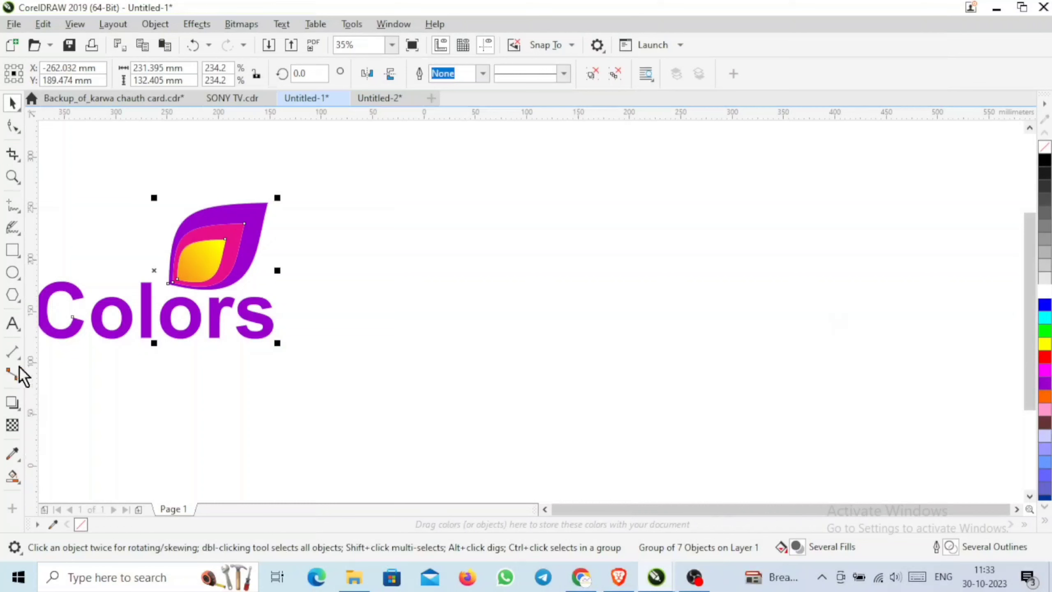
{"action": "left_click", "coordinate": [13, 325]}
{"action": "left_click", "coordinate": [423, 286]}
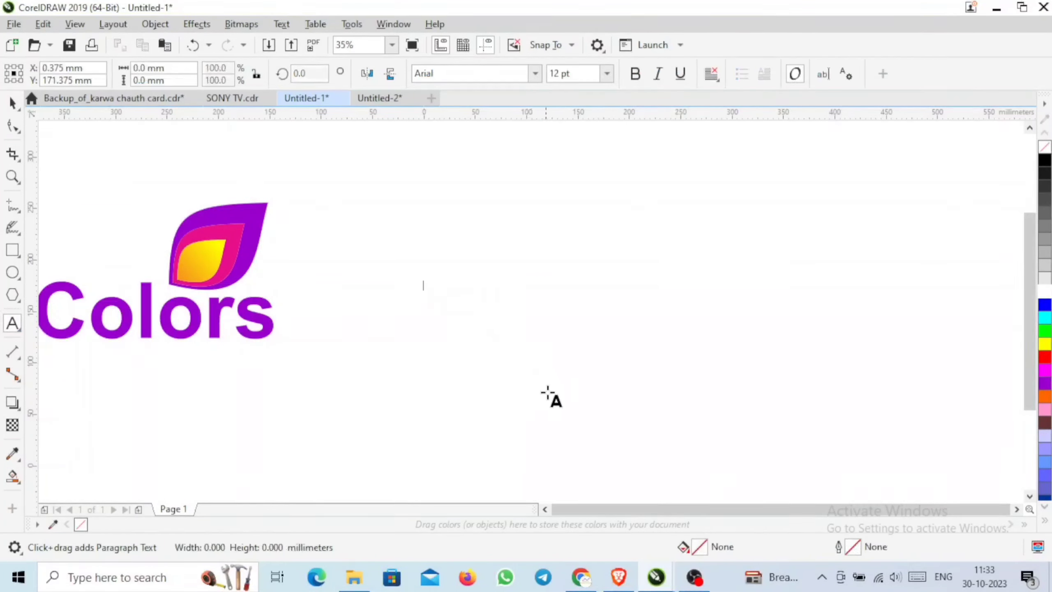
{"action": "type", "text": "co"}
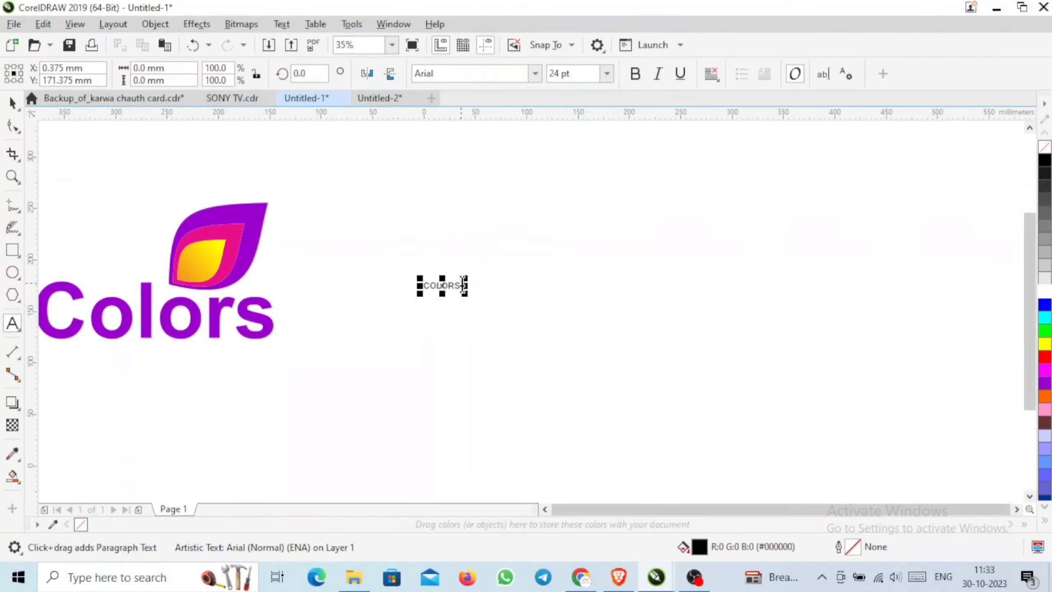
- Make the new COLORS text bold and enlarge it to about 144 pt, placing it slightly lower and further right
{"action": "left_click_drag", "start_coordinate": [464, 285], "coordinate": [419, 285]}
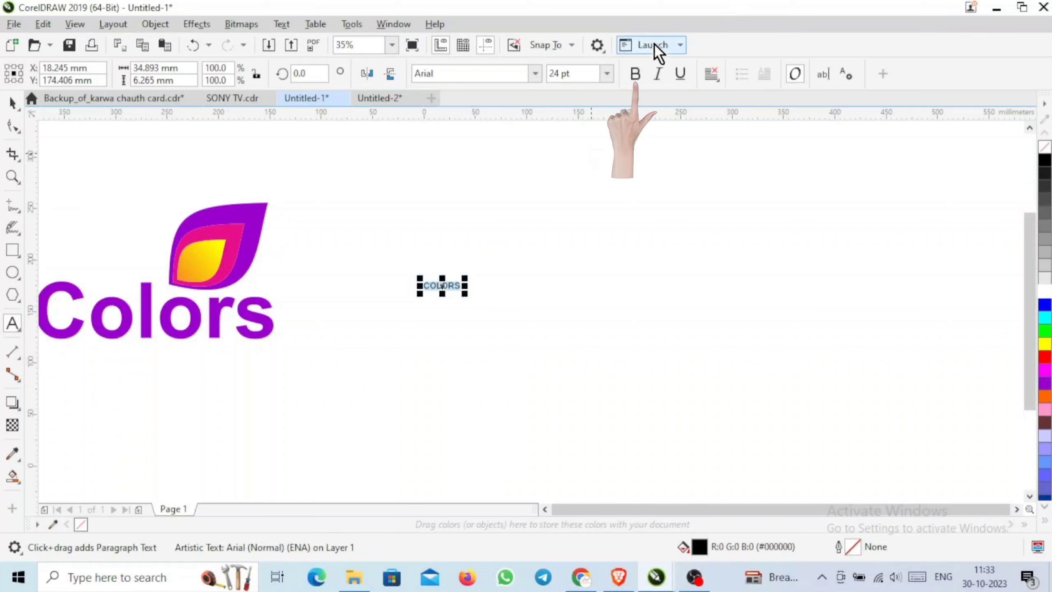
{"action": "left_click", "coordinate": [635, 73]}
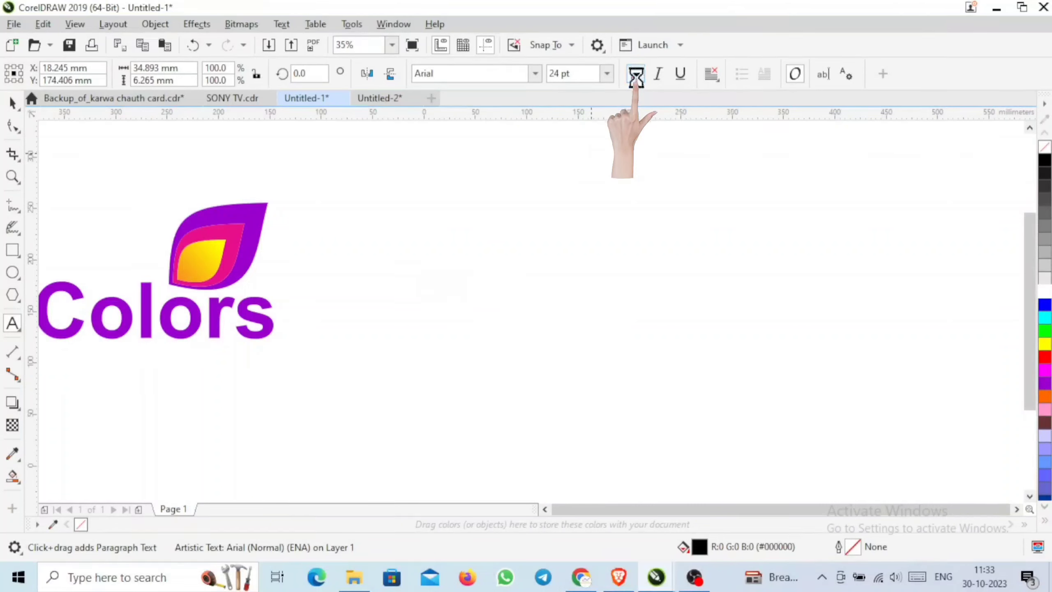
{"action": "left_click", "coordinate": [12, 103]}
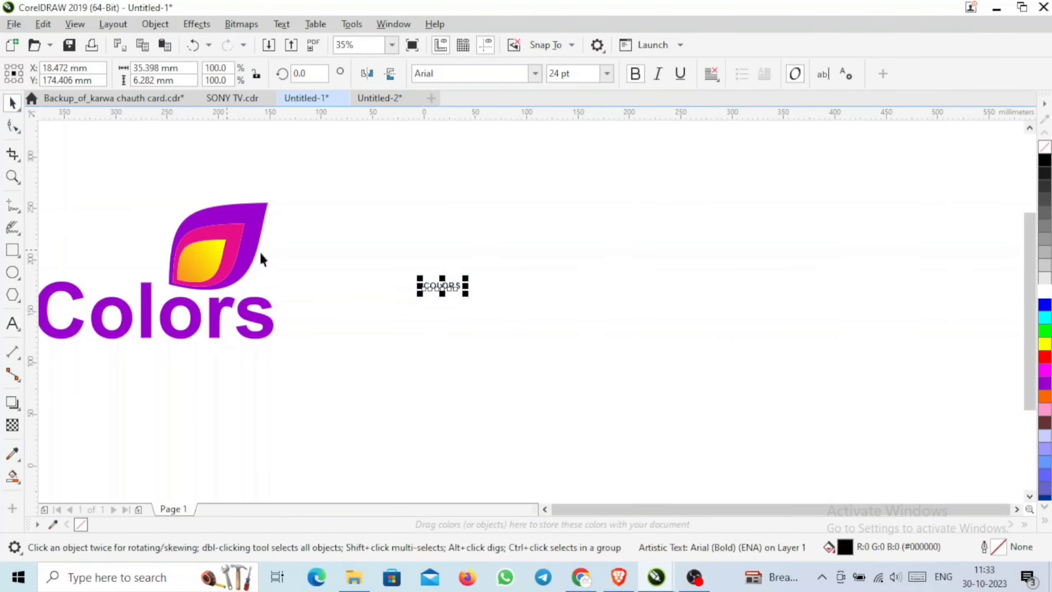
{"action": "left_click_drag", "start_coordinate": [464, 299], "coordinate": [554, 360]}
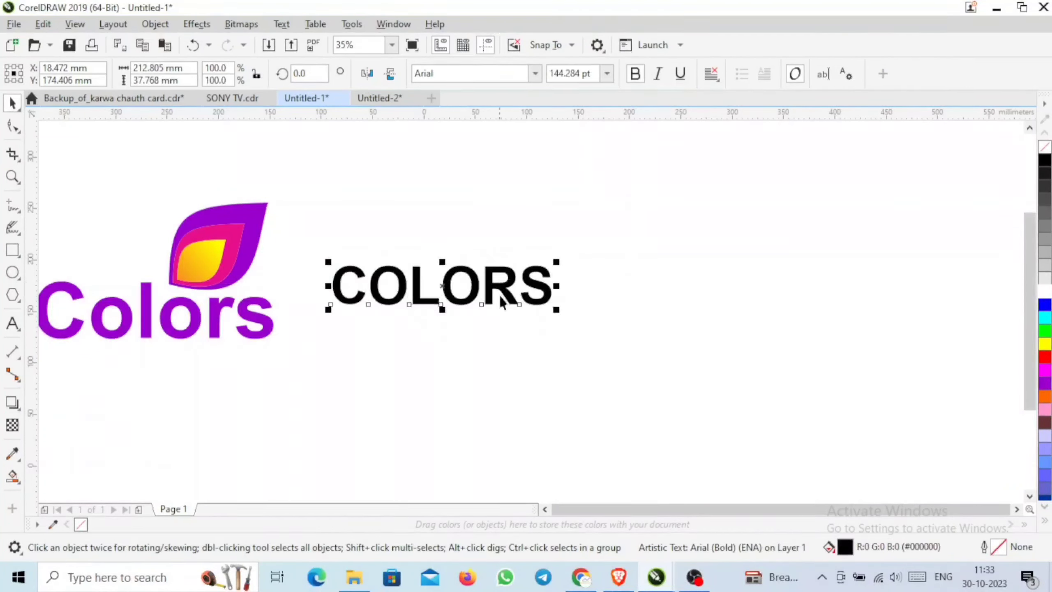
{"action": "left_click_drag", "start_coordinate": [500, 290], "coordinate": [601, 327]}
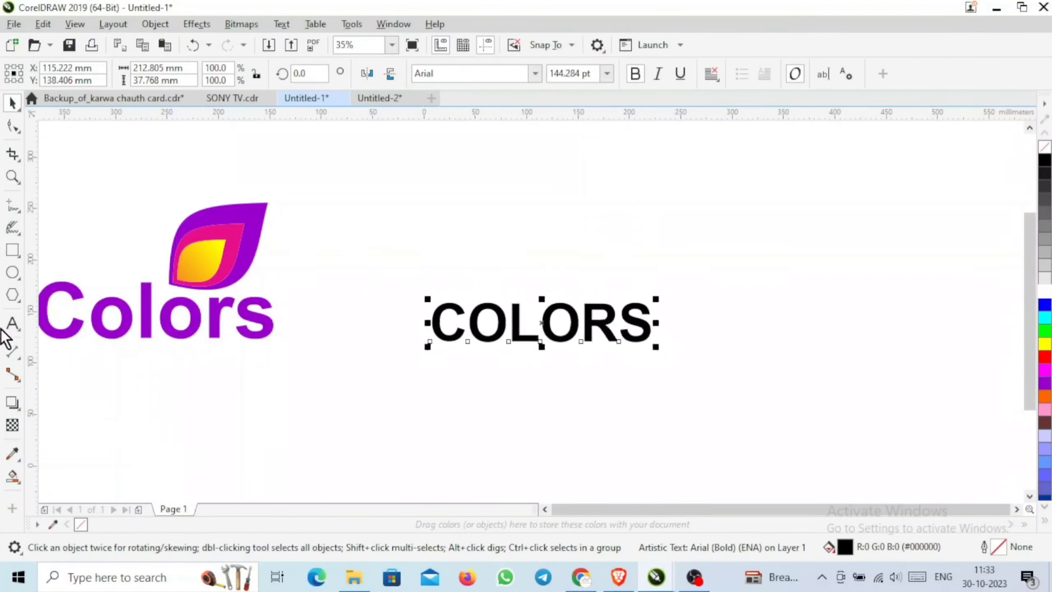
- Retype the letters after the capital C in lowercase so the text reads "Colors"
{"action": "left_click", "coordinate": [12, 324]}
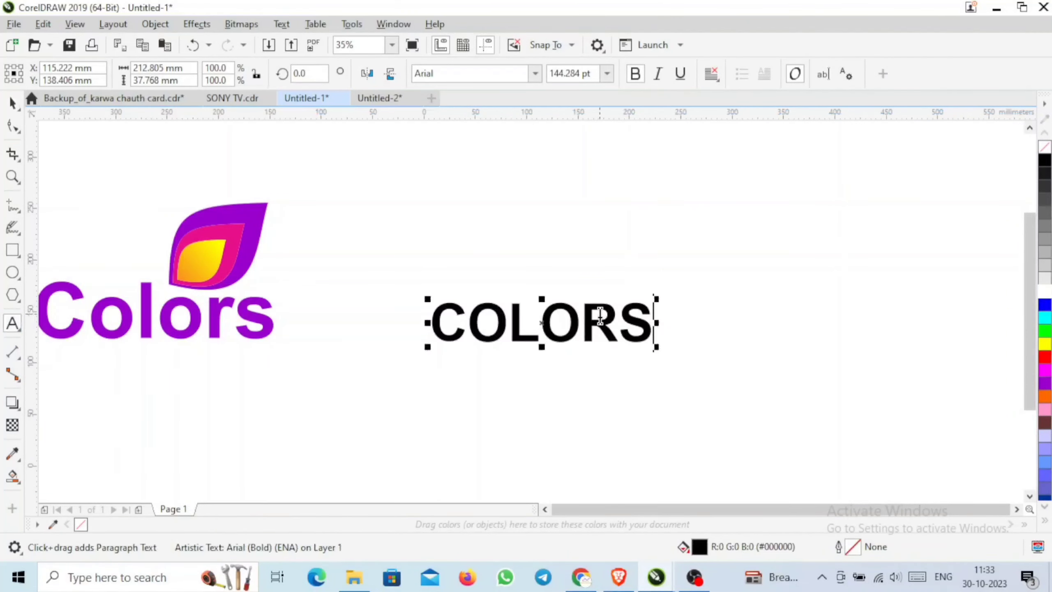
{"action": "key", "text": "BackSpace"}
{"action": "key", "text": "BackSpace"}
{"action": "key", "text": "BackSpace"}
{"action": "key", "text": "BackSpace"}
{"action": "key", "text": "BackSpace"}
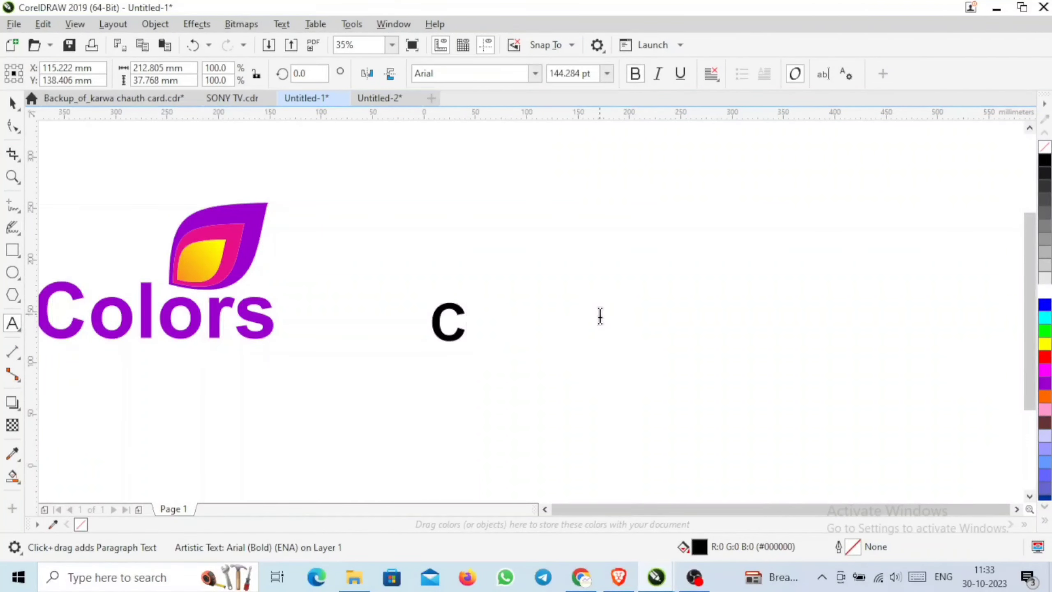
{"action": "type", "text": "olors"}
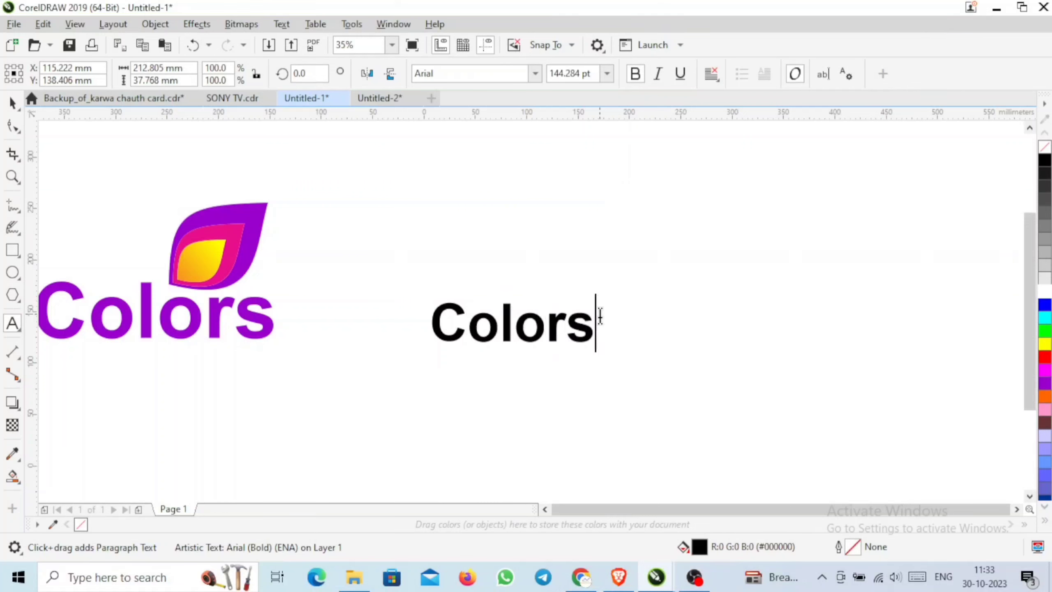
{"action": "key", "text": "Escape"}
- Fill the new Colors text with purple (#9900CC) and enlarge it to about 246 pt, well clear of the reference logo
{"action": "left_click_drag", "start_coordinate": [584, 319], "coordinate": [425, 340]}
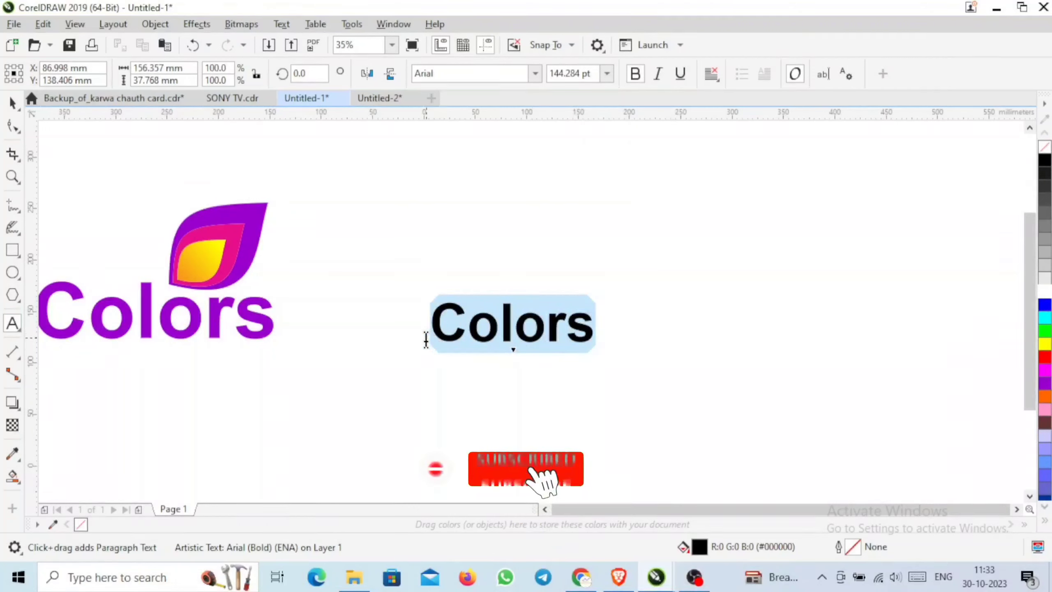
{"action": "left_click", "coordinate": [1045, 385]}
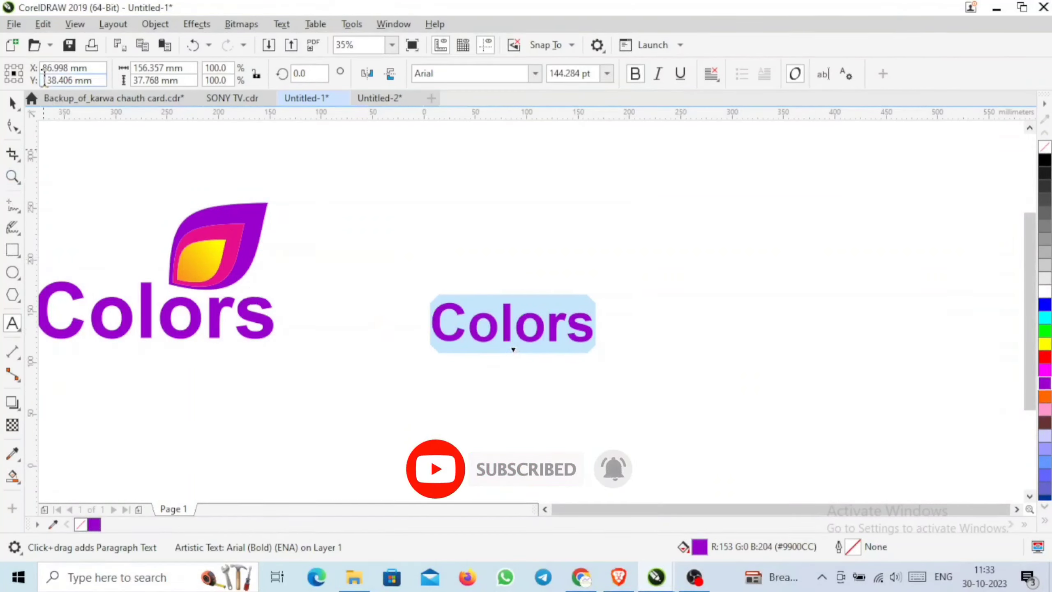
{"action": "left_click", "coordinate": [12, 103]}
{"action": "left_click_drag", "start_coordinate": [599, 346], "coordinate": [639, 372]}
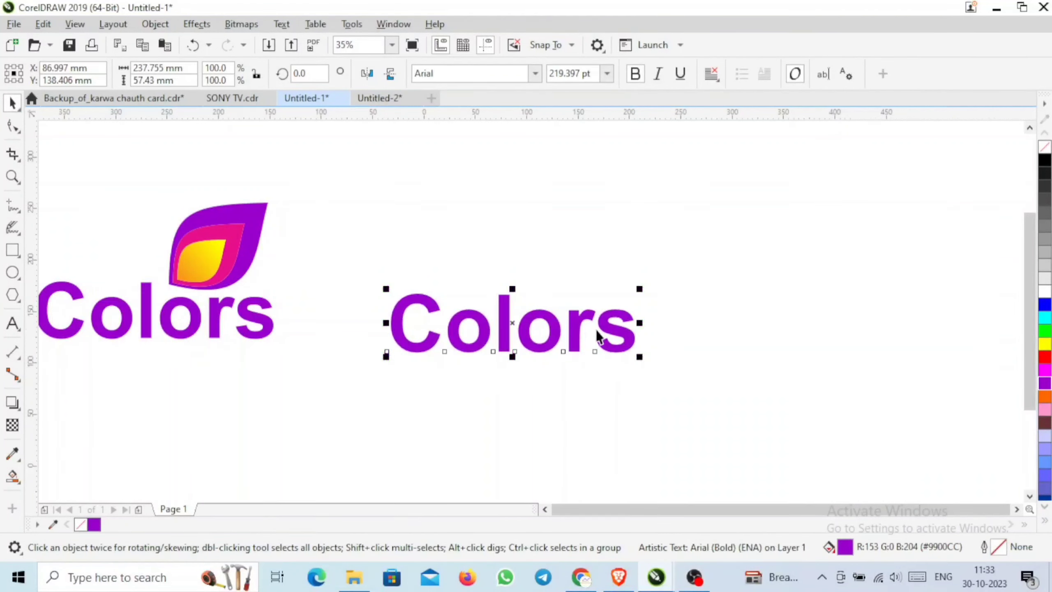
{"action": "left_click_drag", "start_coordinate": [606, 320], "coordinate": [692, 287]}
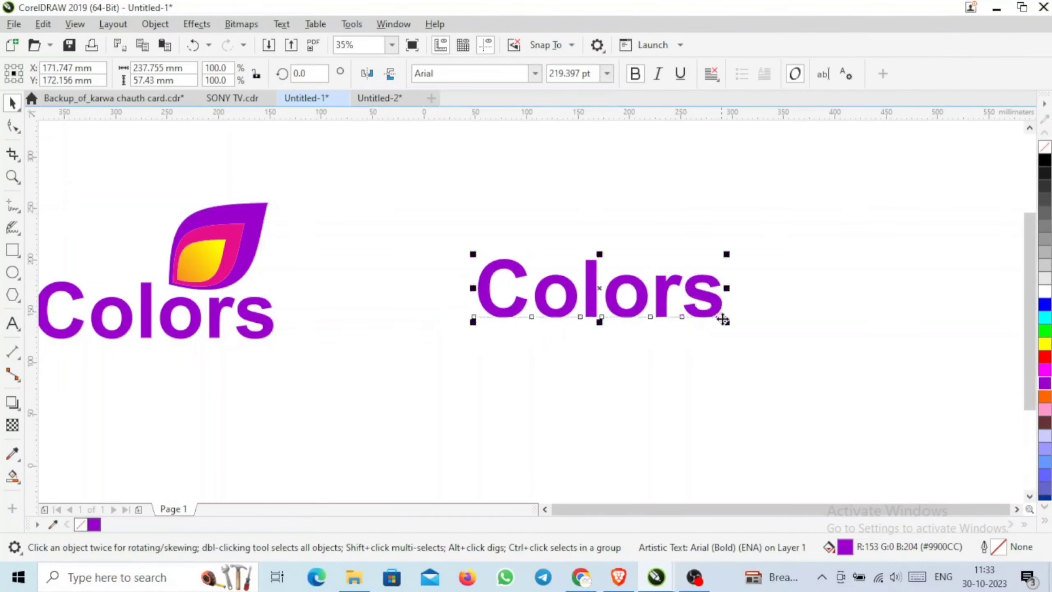
{"action": "left_click_drag", "start_coordinate": [726, 322], "coordinate": [739, 327]}
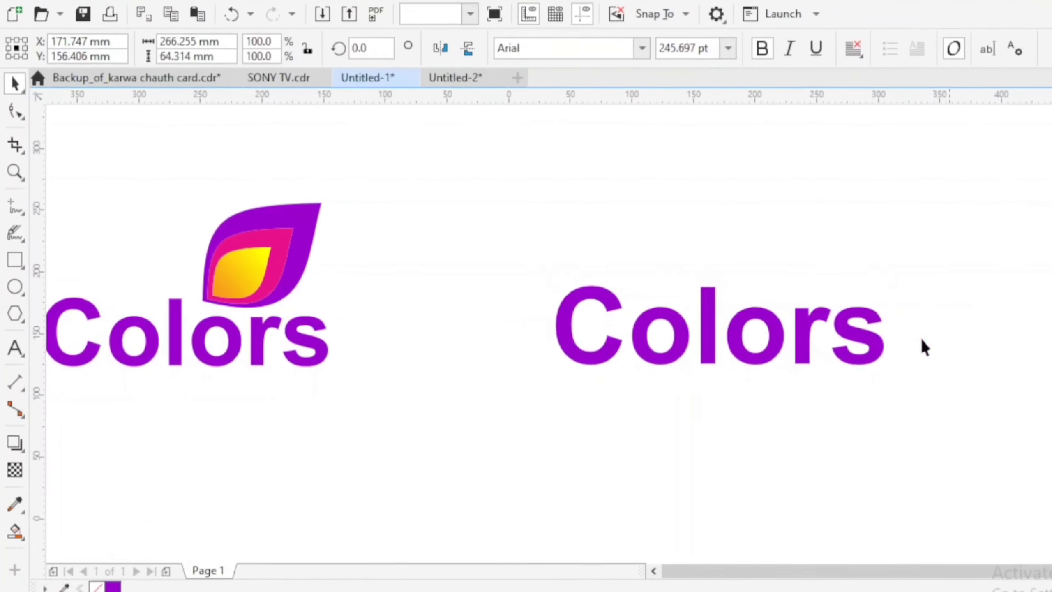
{"action": "left_click", "coordinate": [156, 463]}
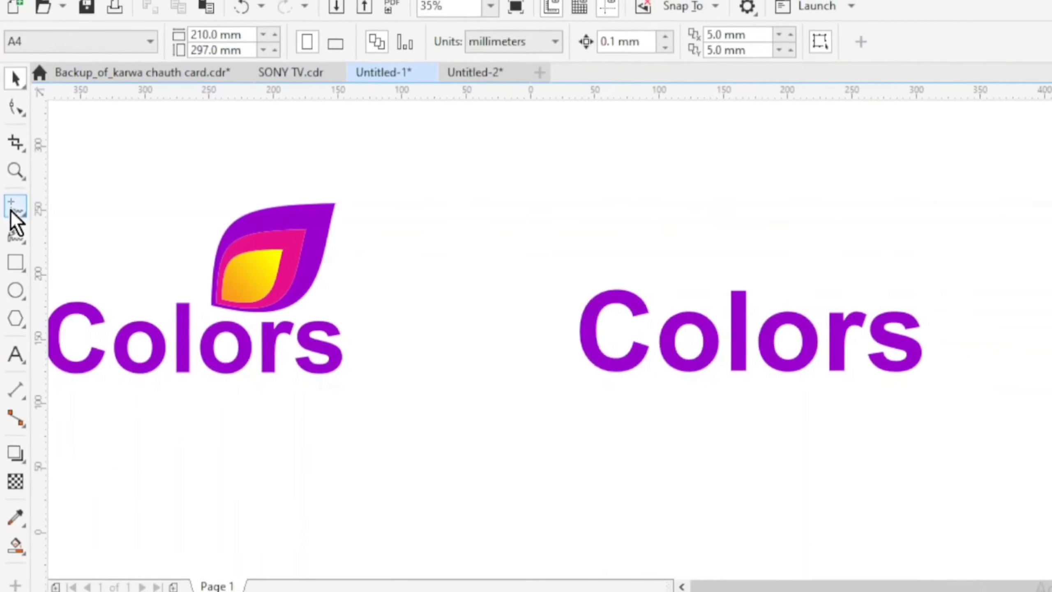
- Draw a diagonal freehand line about 109 mm wide and 86 mm high above the "ors" letters and close it back on its start
{"action": "left_click", "coordinate": [11, 212]}
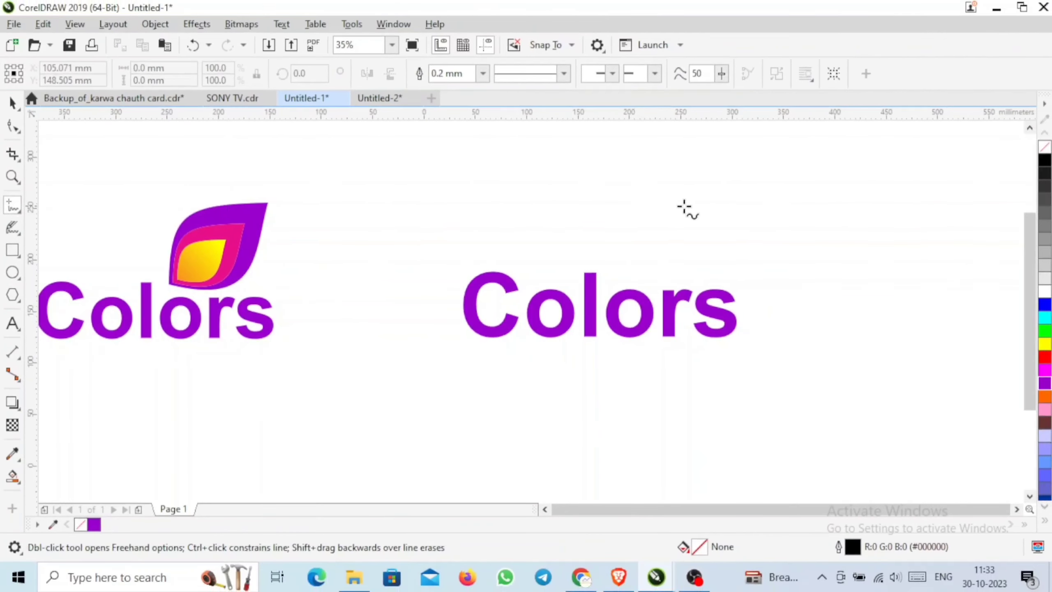
{"action": "left_click", "coordinate": [756, 188]}
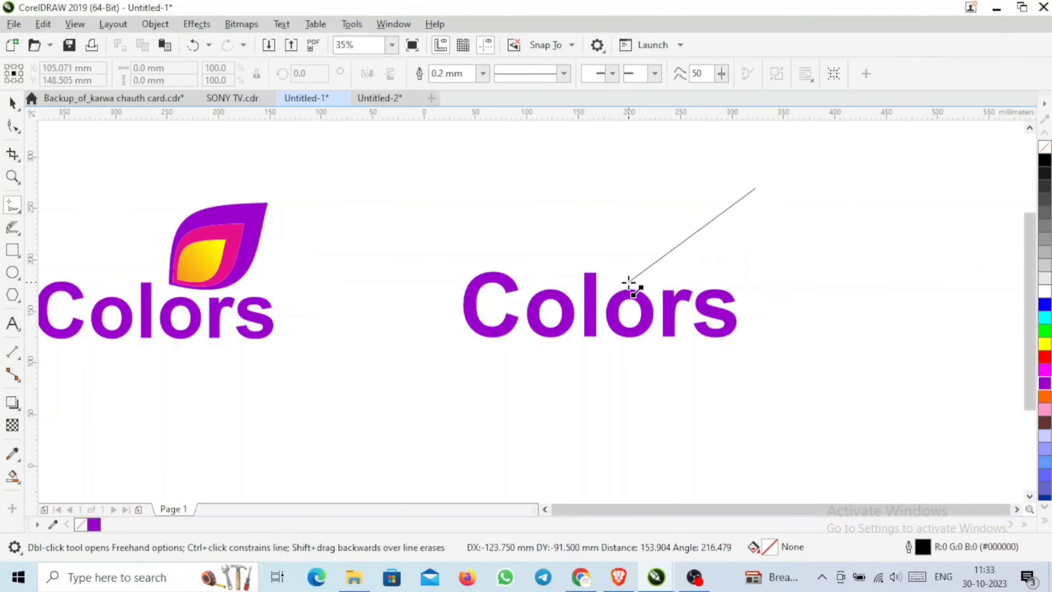
{"action": "left_click", "coordinate": [645, 276]}
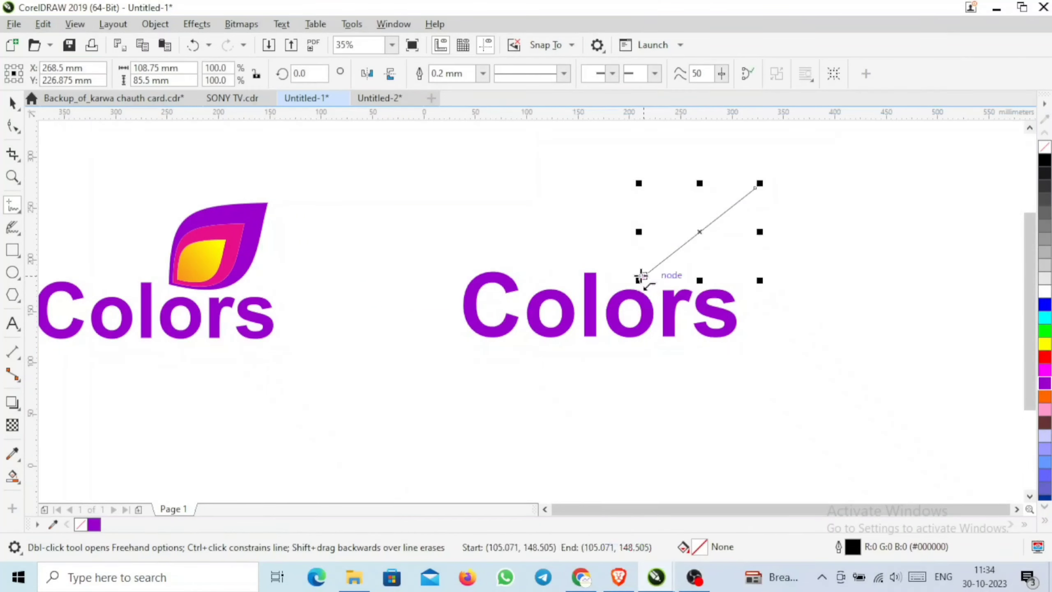
{"action": "left_click", "coordinate": [645, 276]}
{"action": "left_click", "coordinate": [757, 187]}
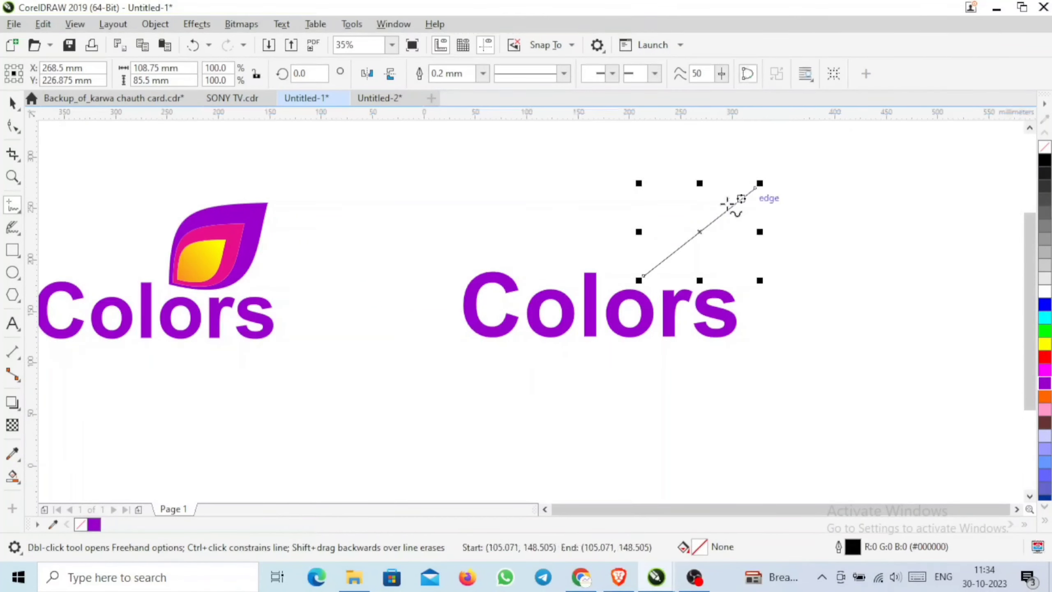
- Convert one of the diagonal's two overlapping straight segments to a curve with the Shape tool
{"action": "left_click", "coordinate": [11, 132]}
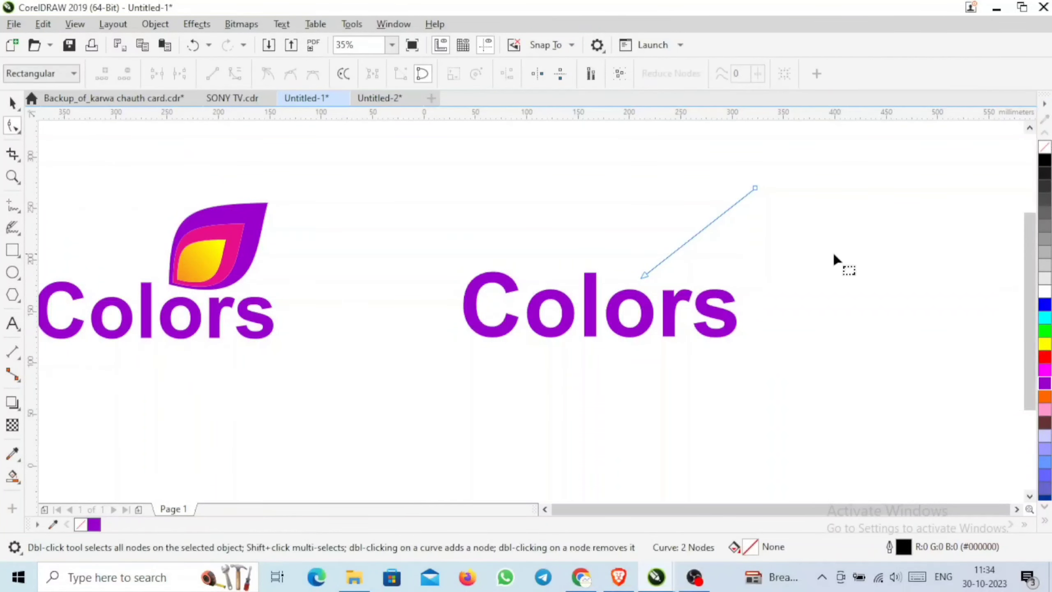
{"action": "scroll", "coordinate": [700, 236], "scroll_direction": "up", "scroll_amount": 3}
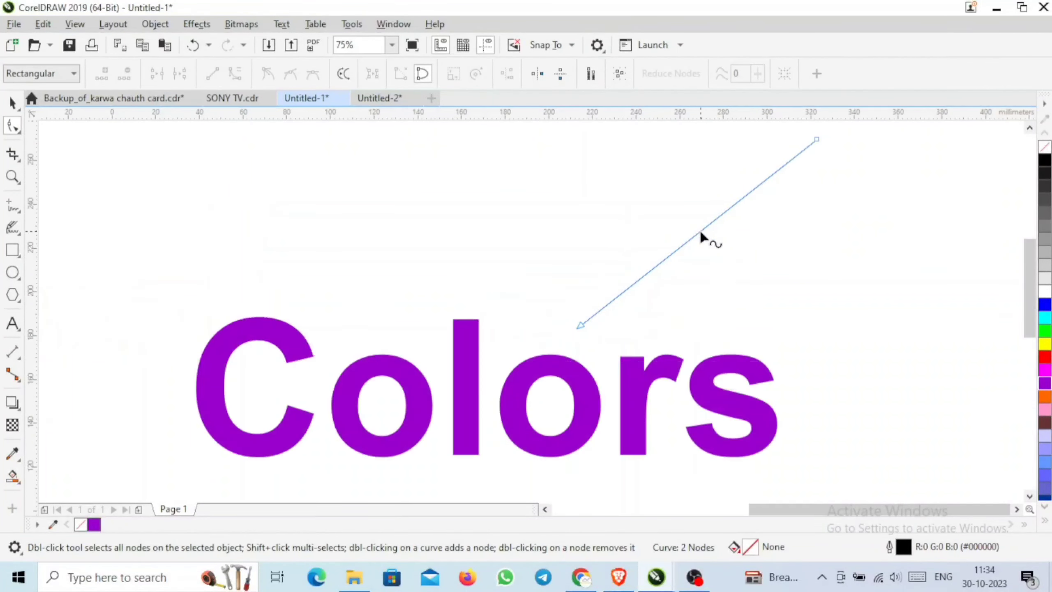
{"action": "left_click", "coordinate": [700, 234]}
{"action": "right_click", "coordinate": [700, 234]}
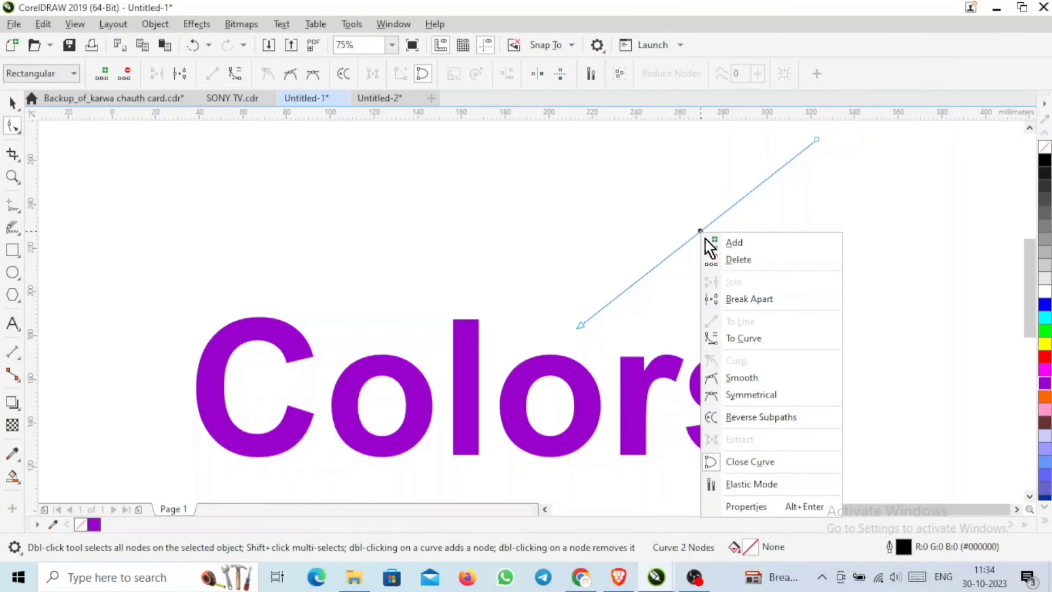
{"action": "left_click", "coordinate": [761, 337]}
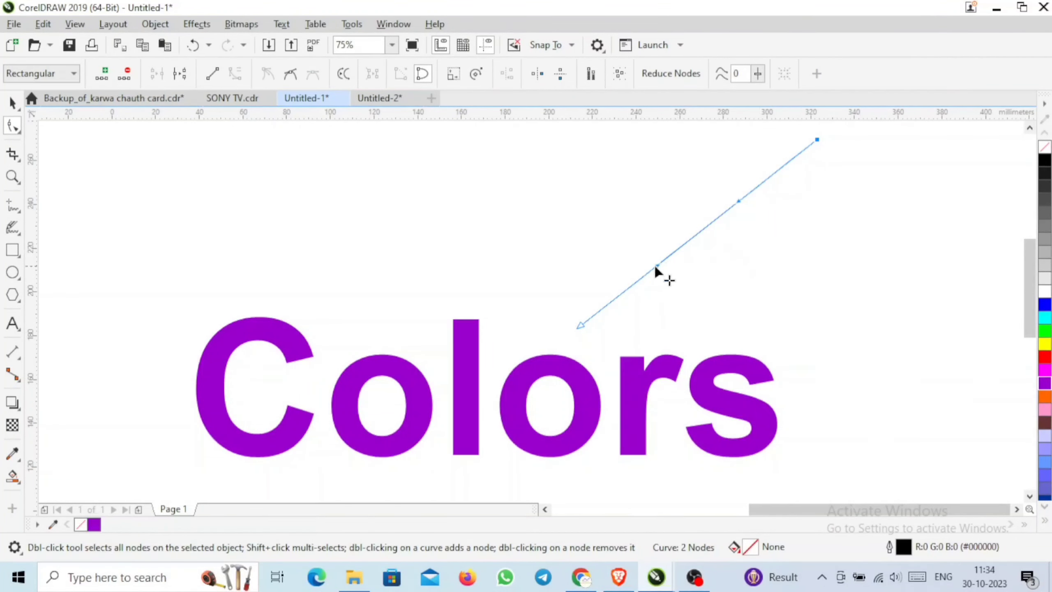
- Bend the curved segment up and to the left with its control handles to form the leaf's rounded upper edge
{"action": "left_click_drag", "start_coordinate": [659, 267], "coordinate": [636, 202]}
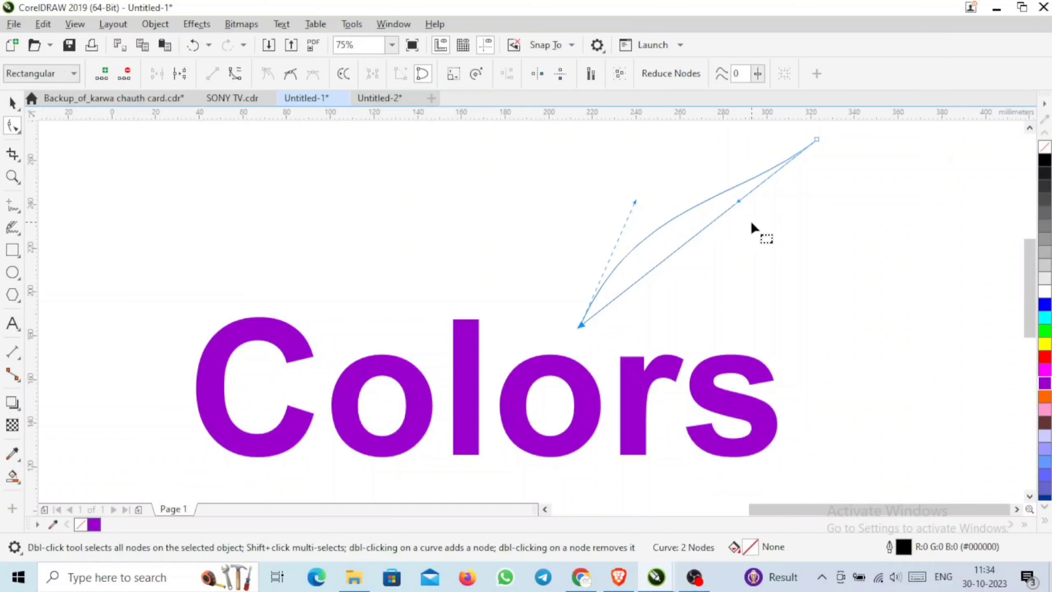
{"action": "left_click_drag", "start_coordinate": [738, 202], "coordinate": [723, 175]}
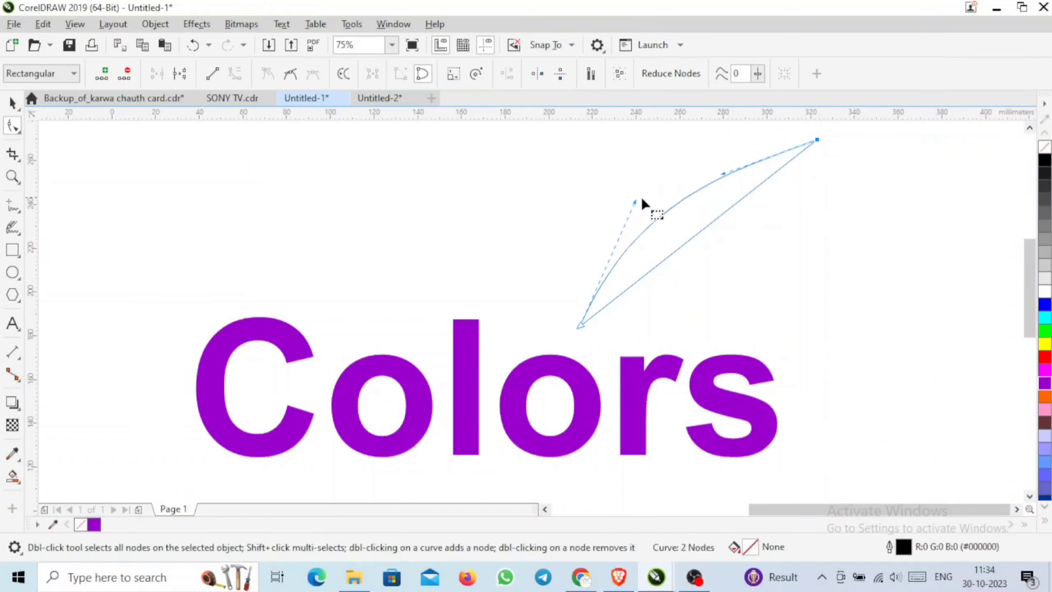
{"action": "left_click_drag", "start_coordinate": [635, 203], "coordinate": [617, 158]}
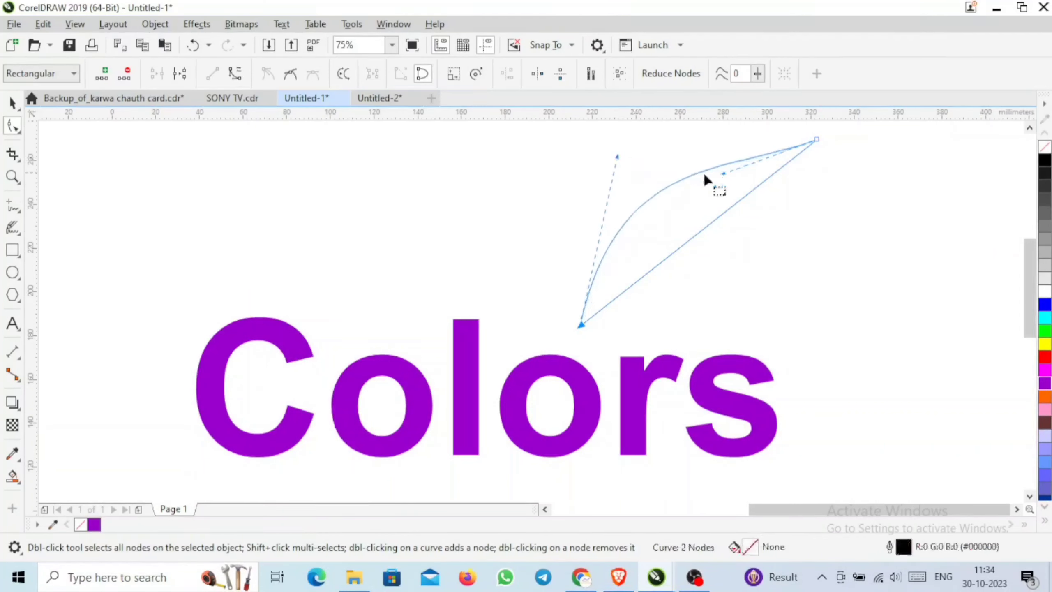
{"action": "left_click_drag", "start_coordinate": [725, 179], "coordinate": [710, 181]}
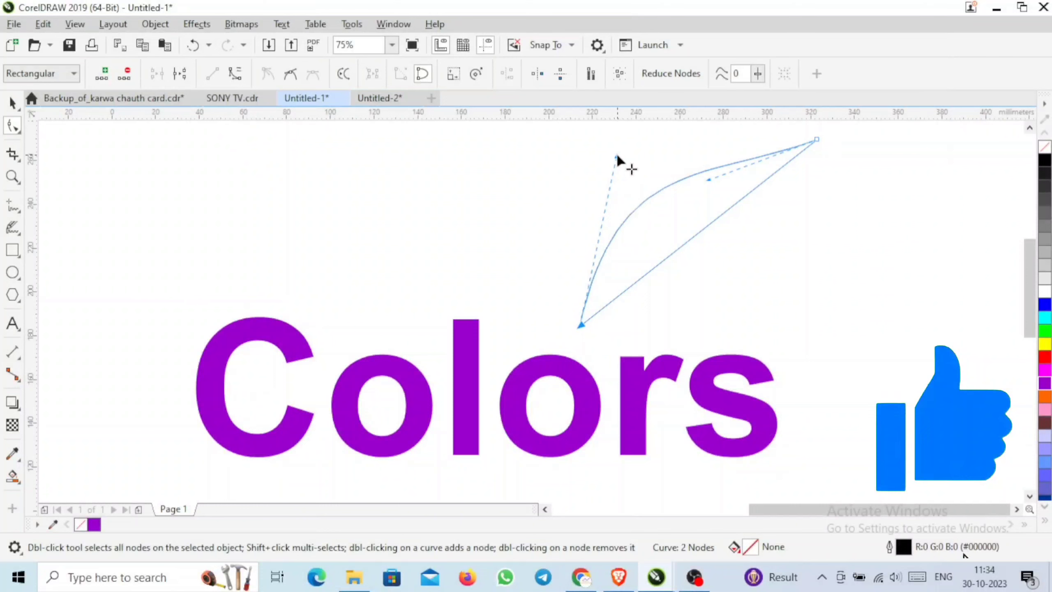
{"action": "left_click_drag", "start_coordinate": [617, 157], "coordinate": [596, 194]}
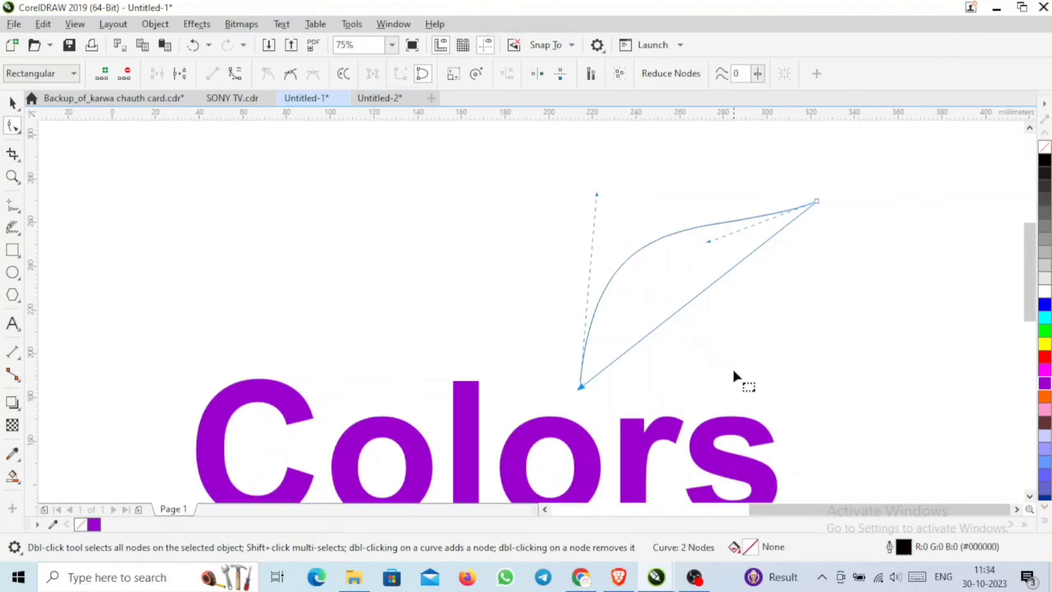
- Convert the leaf's remaining straight segment to a curve and bow it down and to the right as the lower edge
{"action": "left_click", "coordinate": [696, 298]}
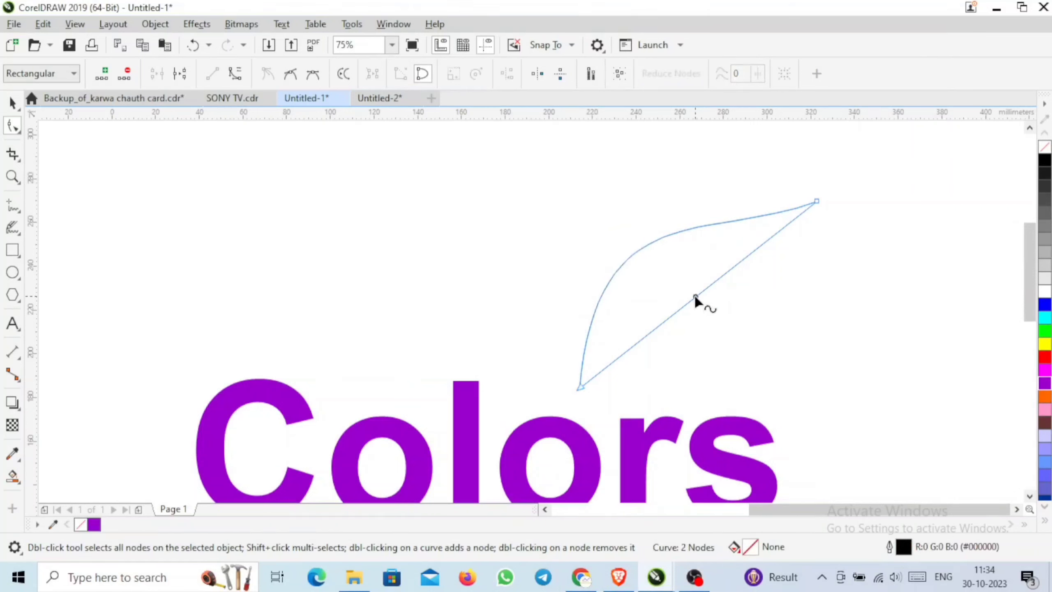
{"action": "right_click", "coordinate": [696, 300]}
{"action": "left_click", "coordinate": [745, 120]}
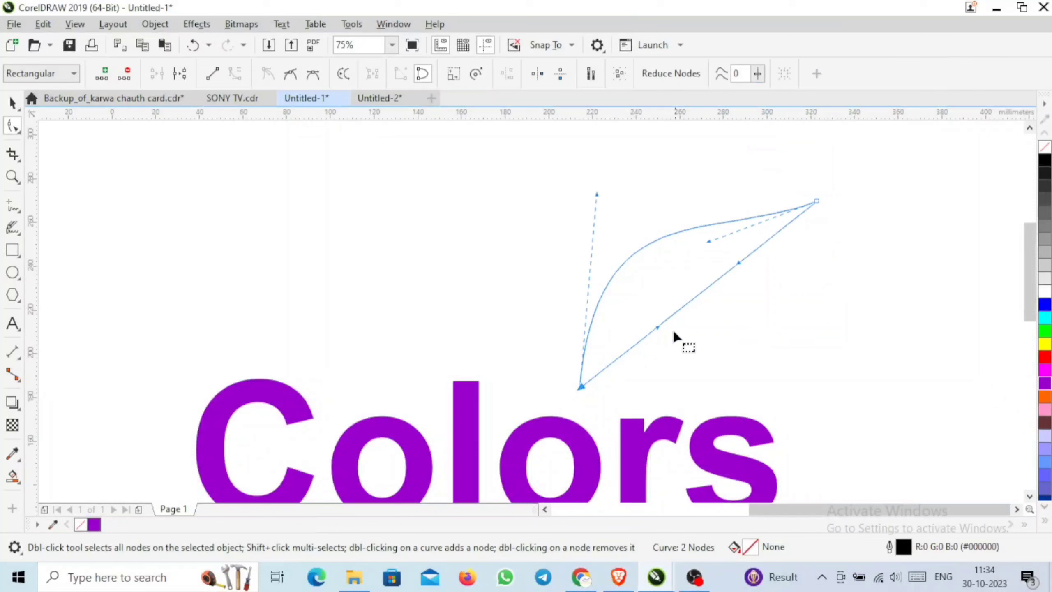
{"action": "left_click_drag", "start_coordinate": [659, 329], "coordinate": [733, 405]}
{"action": "left_click_drag", "start_coordinate": [739, 265], "coordinate": [750, 286]}
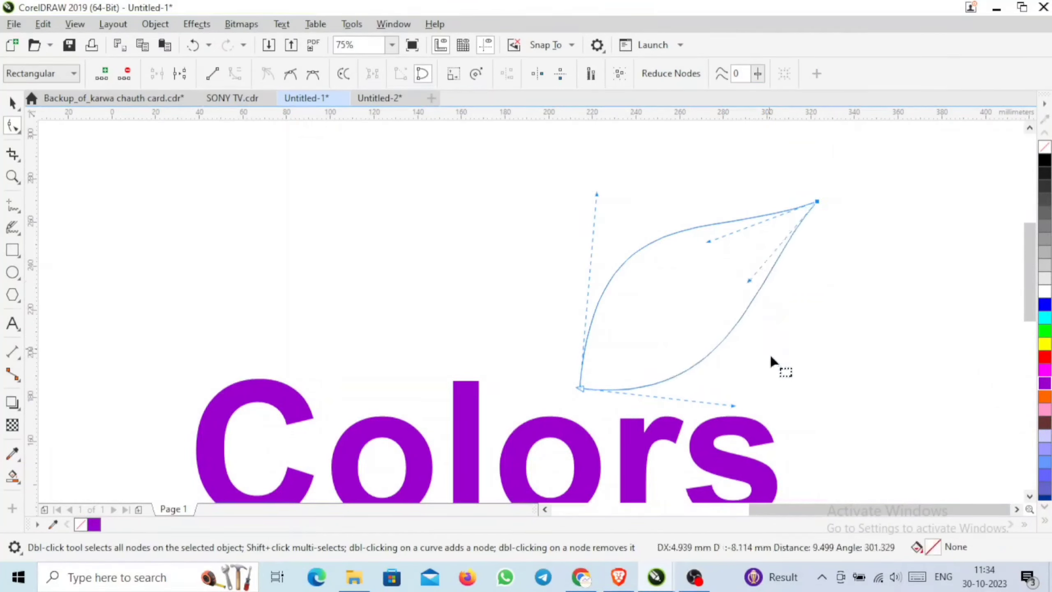
{"action": "left_click_drag", "start_coordinate": [732, 406], "coordinate": [774, 431]}
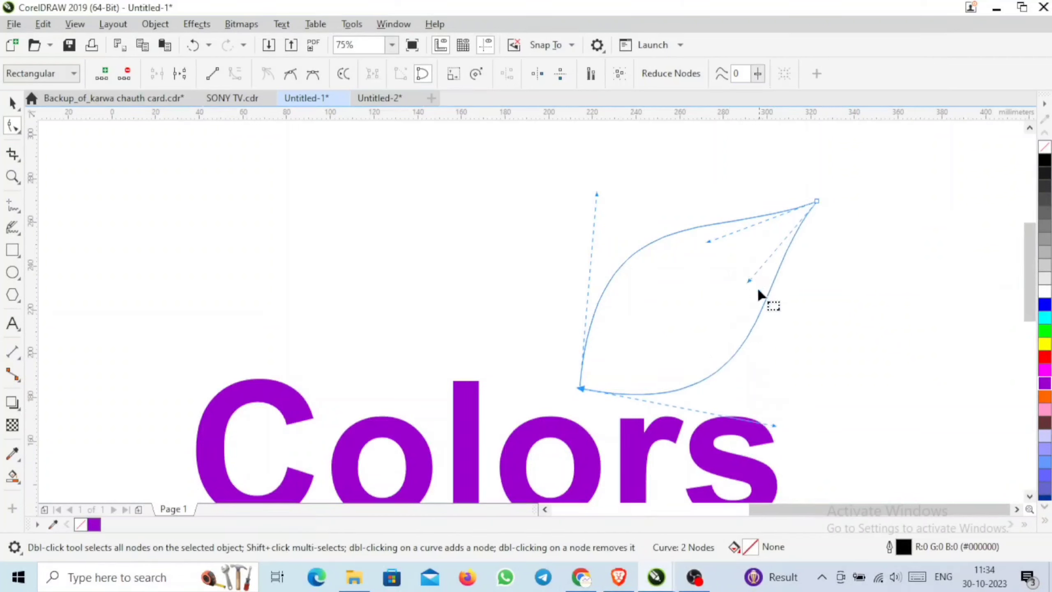
{"action": "left_click_drag", "start_coordinate": [751, 286], "coordinate": [754, 291]}
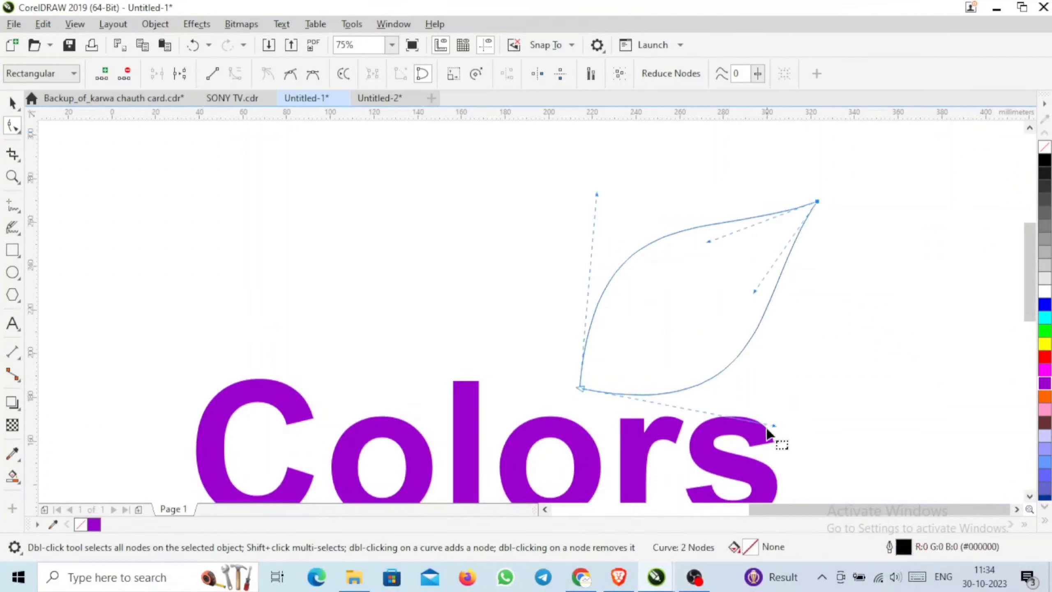
- Pull the control handles at the leaf's lower-left node slightly farther out to round both edges more fully
{"action": "left_click_drag", "start_coordinate": [772, 430], "coordinate": [793, 436]}
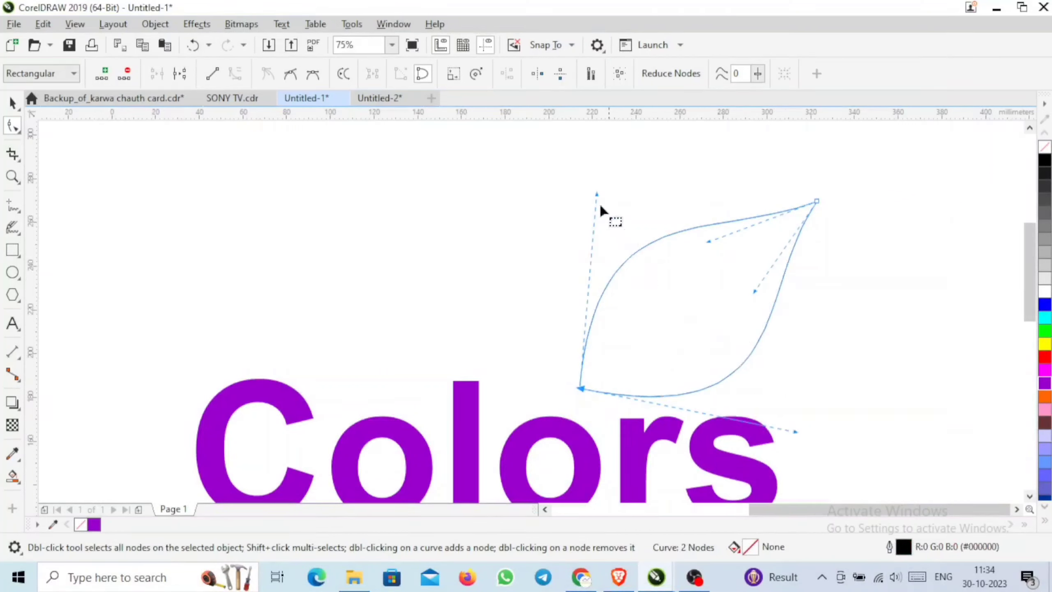
{"action": "left_click_drag", "start_coordinate": [597, 195], "coordinate": [592, 189]}
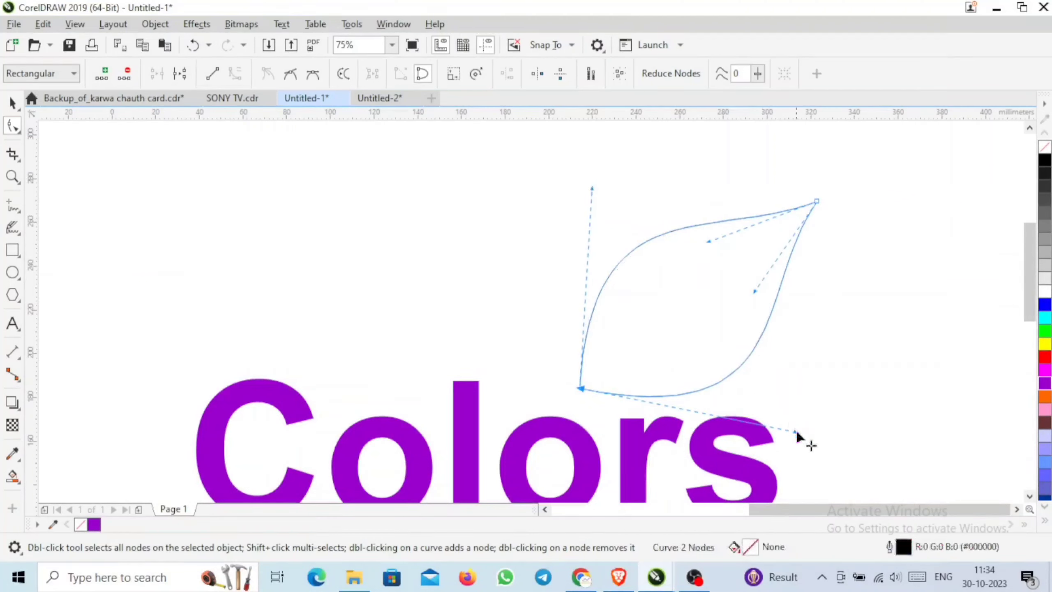
{"action": "left_click_drag", "start_coordinate": [796, 436], "coordinate": [801, 440]}
{"action": "left_click", "coordinate": [853, 336]}
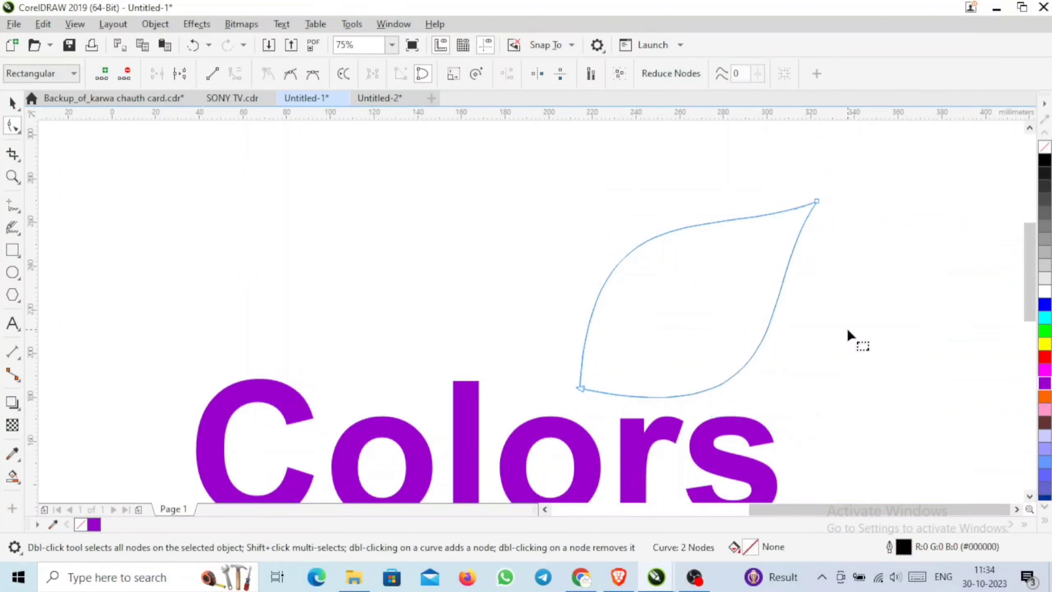
- Fill the leaf with the same purple as the "Colors" text
{"action": "left_click", "coordinate": [12, 102]}
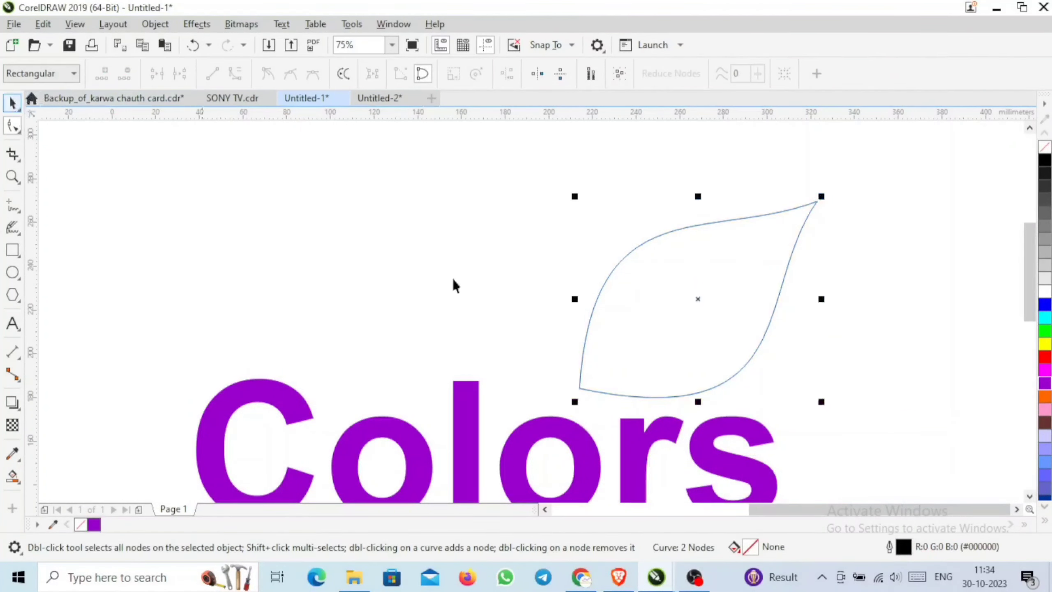
{"action": "left_click", "coordinate": [1046, 386]}
{"action": "left_click", "coordinate": [758, 260]}
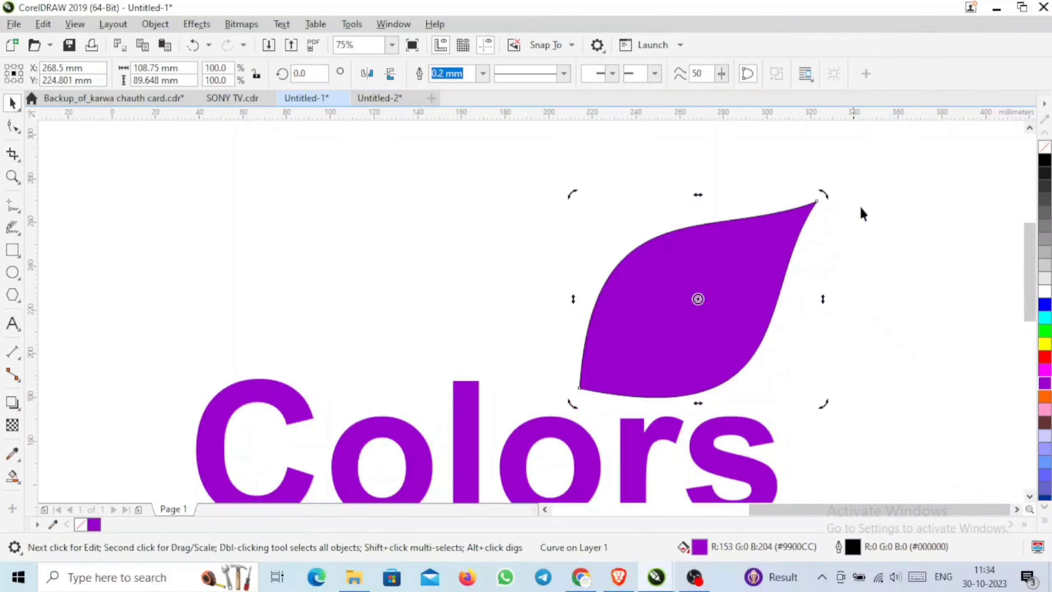
- Enlarge the purple leaf proportionally about its centre to about 117 mm wide and 96 mm high
{"action": "left_click", "coordinate": [731, 248]}
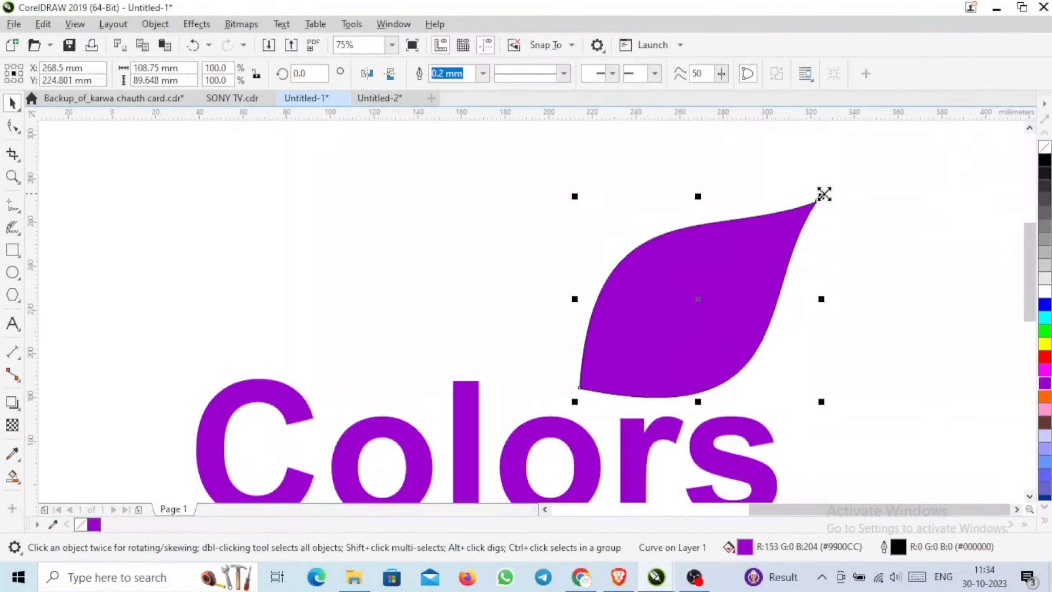
{"action": "left_click_drag", "start_coordinate": [825, 194], "coordinate": [832, 181]}
{"action": "left_click", "coordinate": [886, 225]}
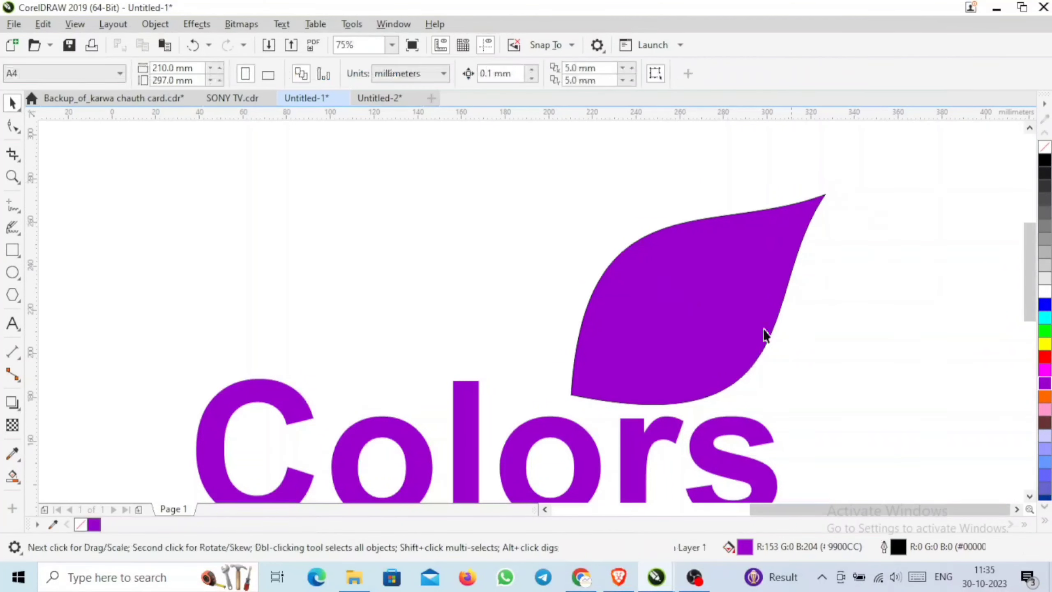
- Create a smaller copy of the leaf, about 92 by 76 mm, nested at its lower-left tip
{"action": "left_click", "coordinate": [754, 286]}
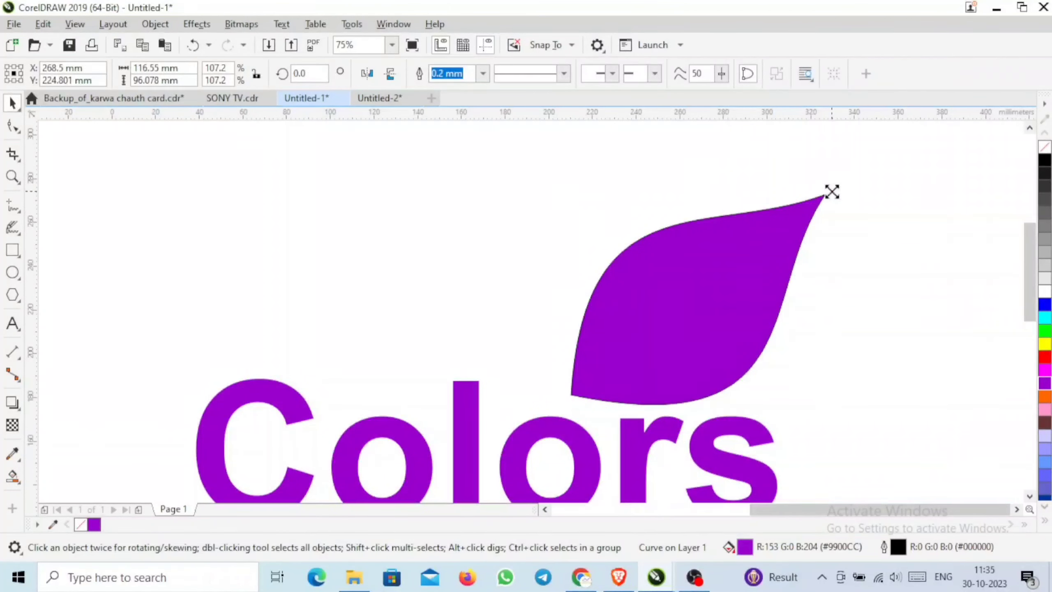
{"action": "left_click_drag", "start_coordinate": [831, 192], "coordinate": [790, 231]}
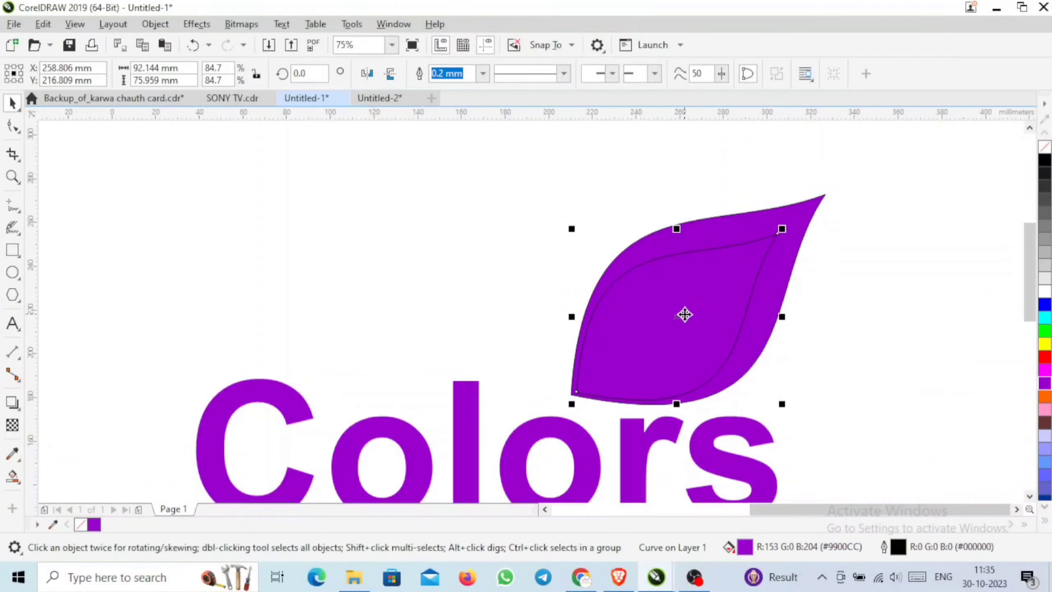
- Ungroup the finished reference logo beside the new one
{"action": "scroll", "coordinate": [685, 314], "scroll_direction": "down", "scroll_amount": 2}
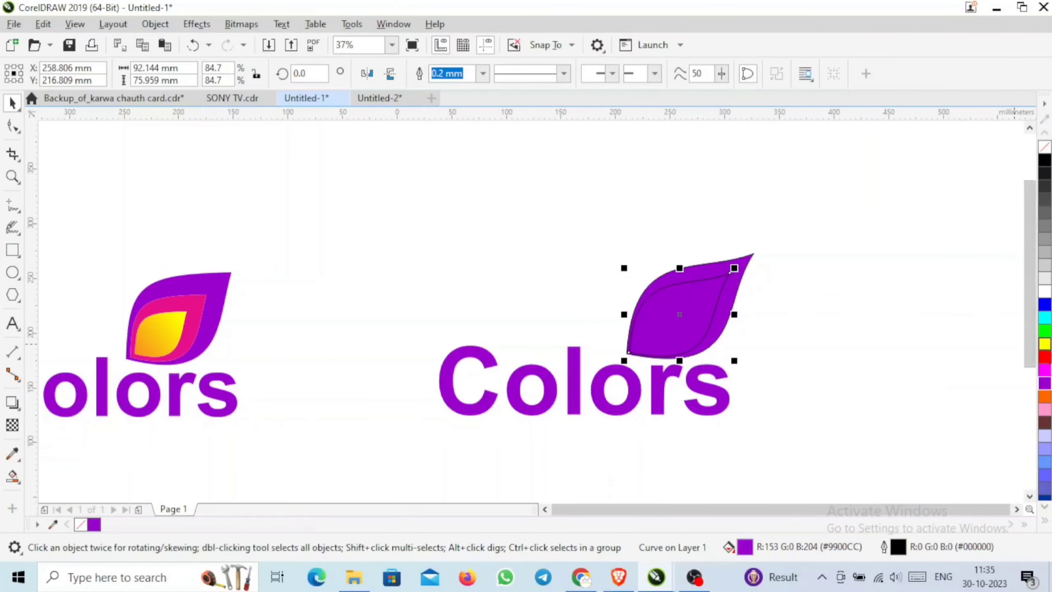
{"action": "left_click", "coordinate": [181, 324]}
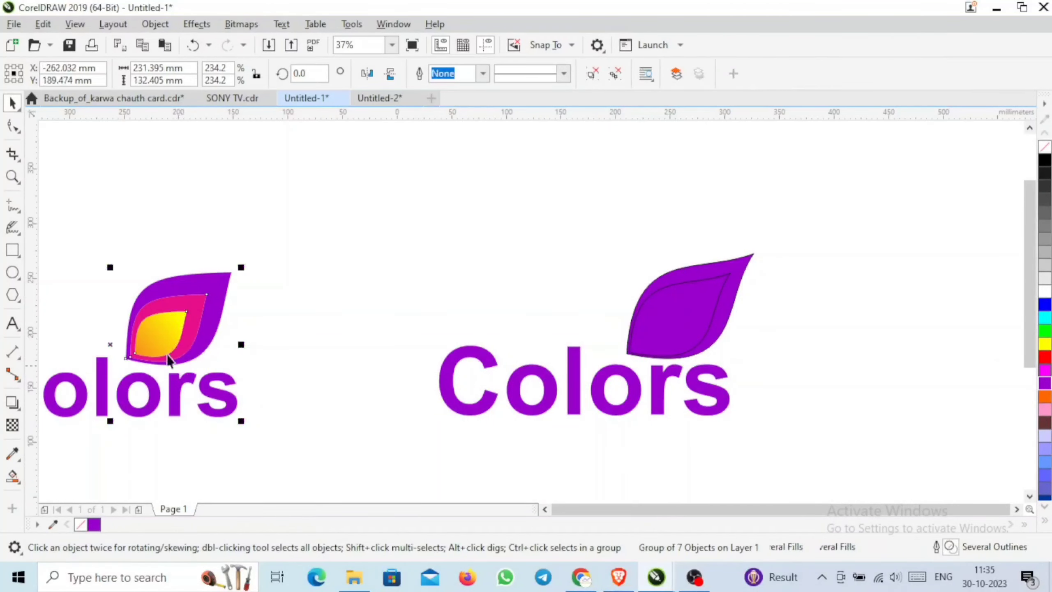
{"action": "left_click", "coordinate": [50, 482]}
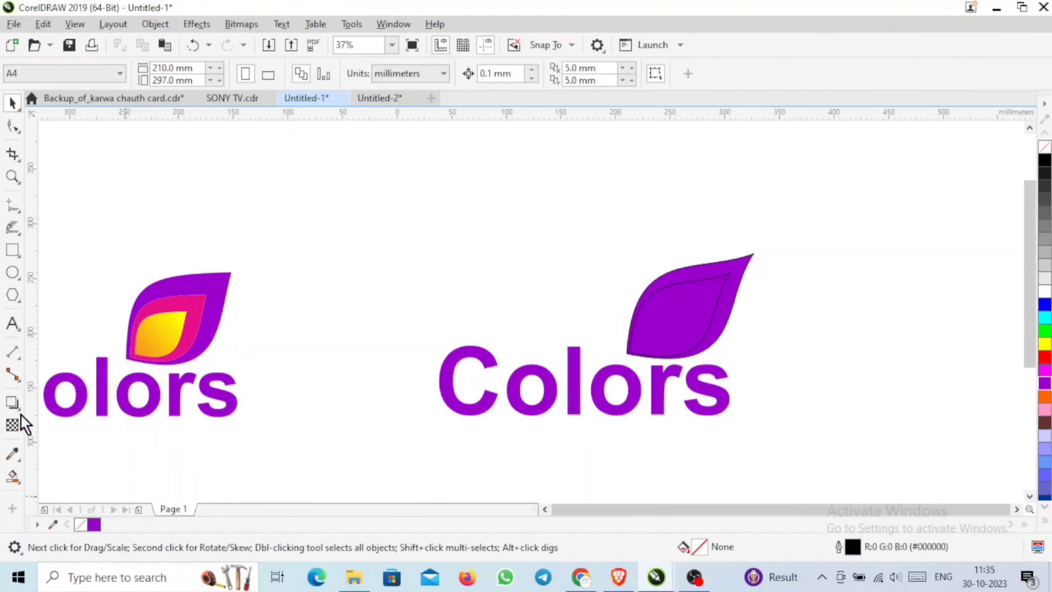
{"action": "left_click", "coordinate": [186, 339]}
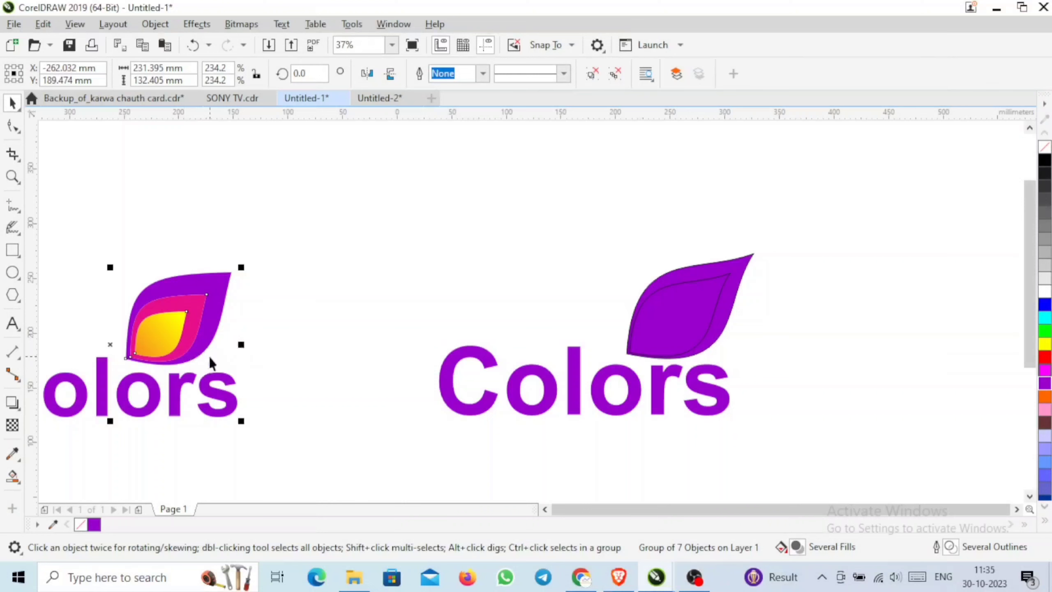
{"action": "key", "text": "ctrl+u"}
{"action": "left_click", "coordinate": [368, 213]}
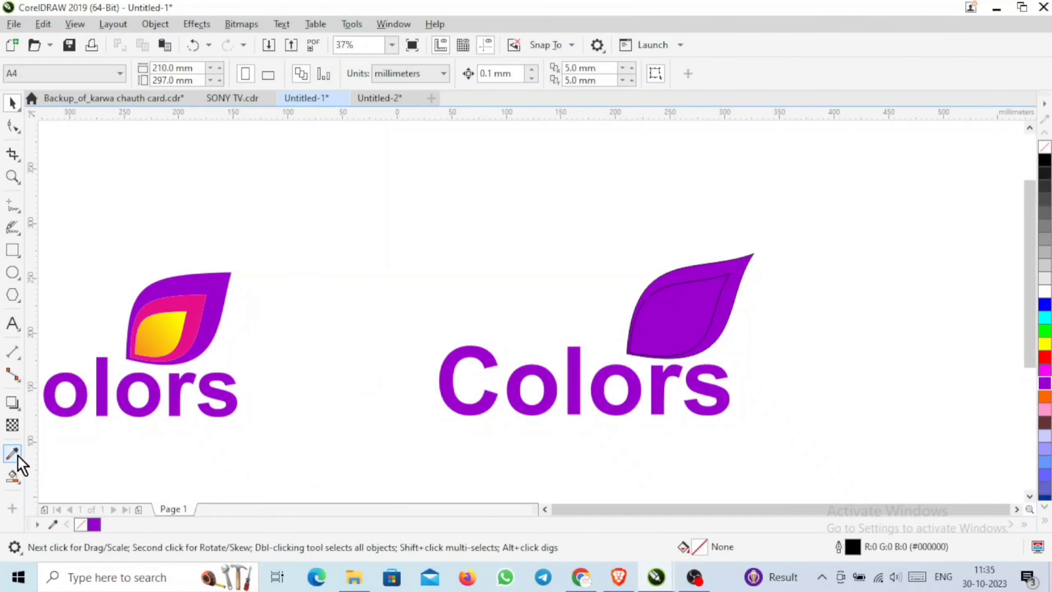
- Sample the pink of the reference logo's middle leaf and apply it to the smaller leaf copy
{"action": "left_click", "coordinate": [17, 454]}
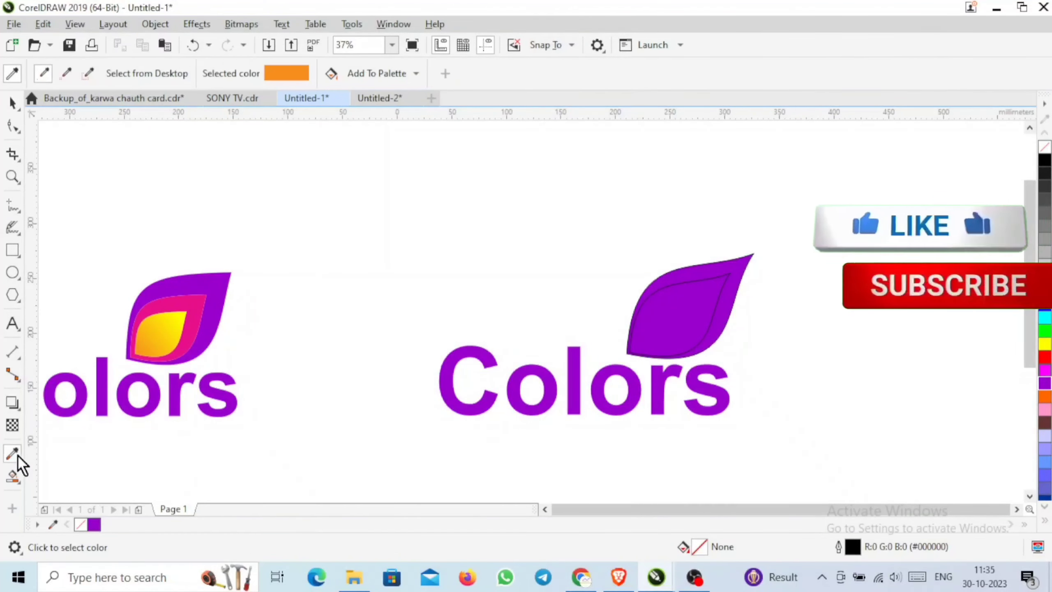
{"action": "left_click", "coordinate": [201, 302]}
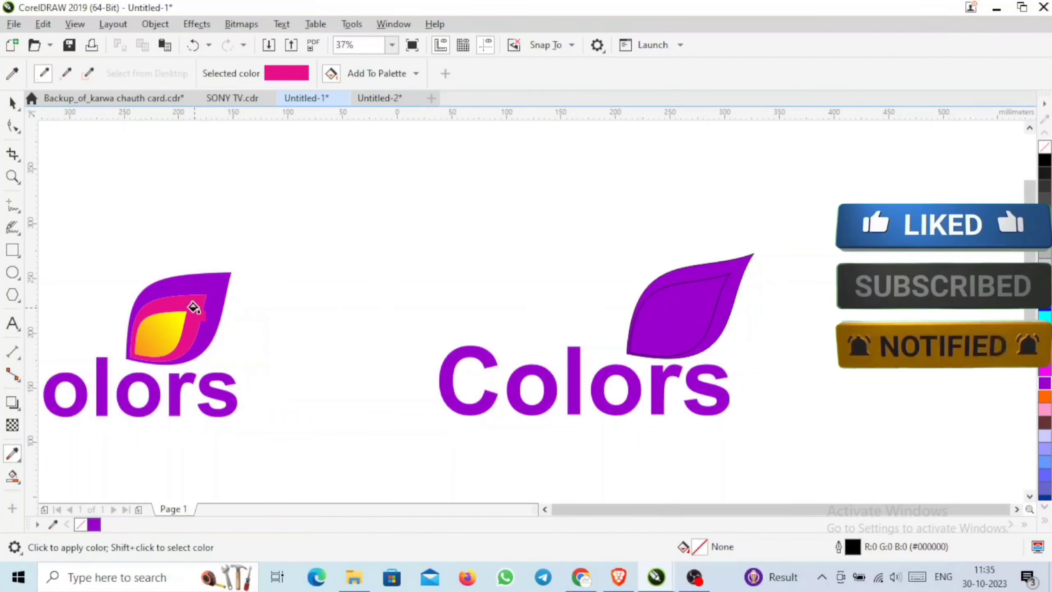
{"action": "left_click", "coordinate": [678, 316]}
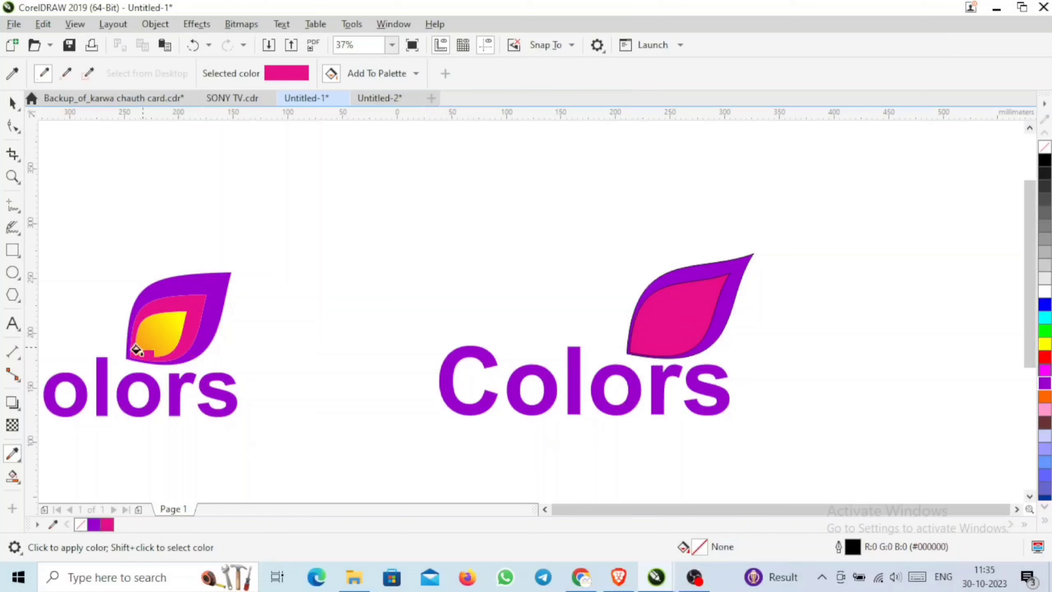
{"action": "key", "text": "space"}
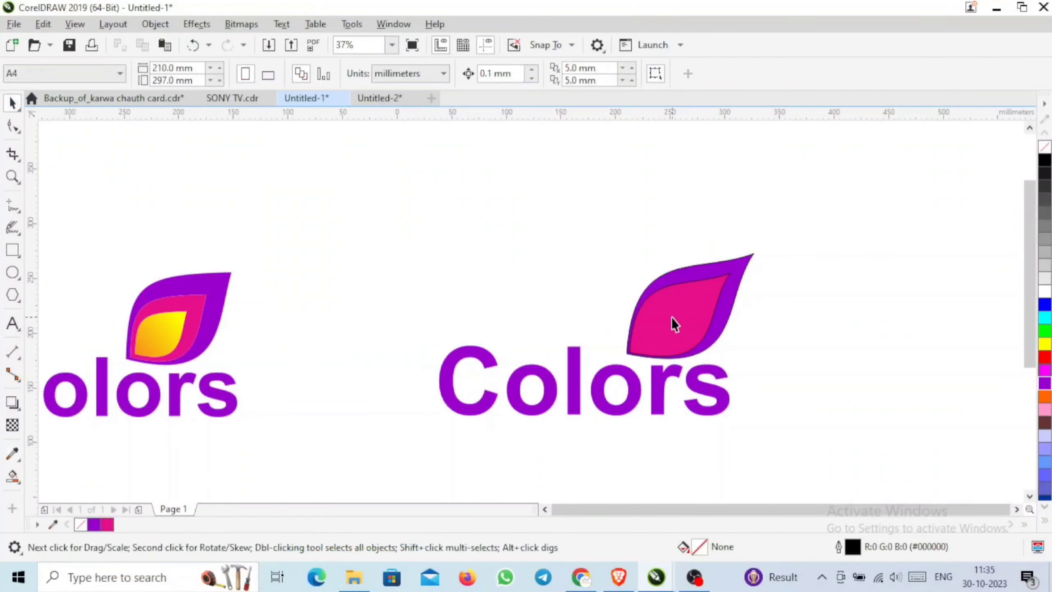
- Create a smaller copy of the pink leaf, about 64 by 53 mm, nested at its lower-left tip
{"action": "left_click", "coordinate": [671, 318]}
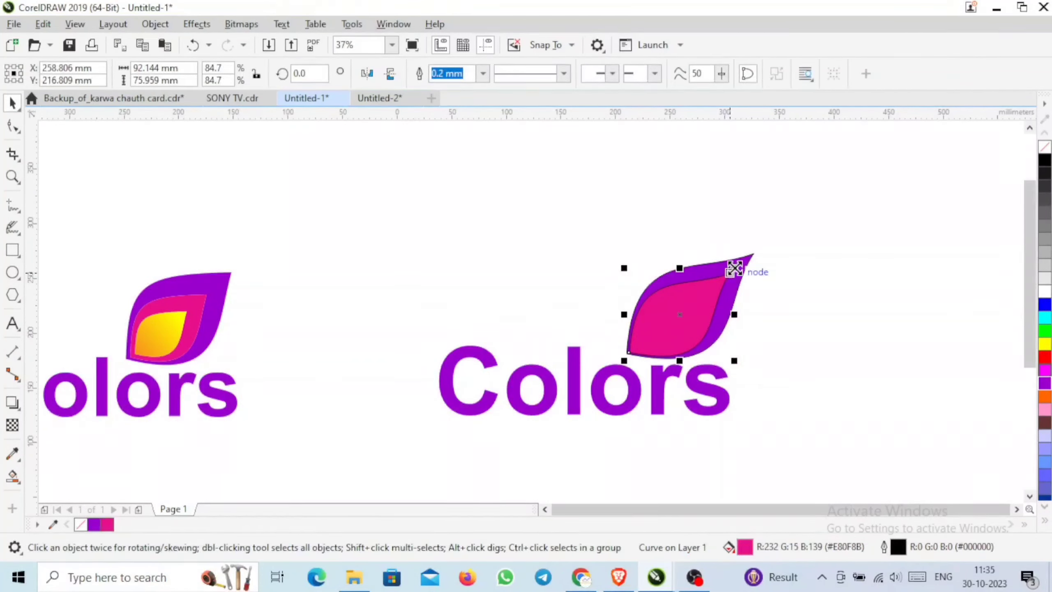
{"action": "left_click_drag", "start_coordinate": [735, 268], "coordinate": [712, 289]}
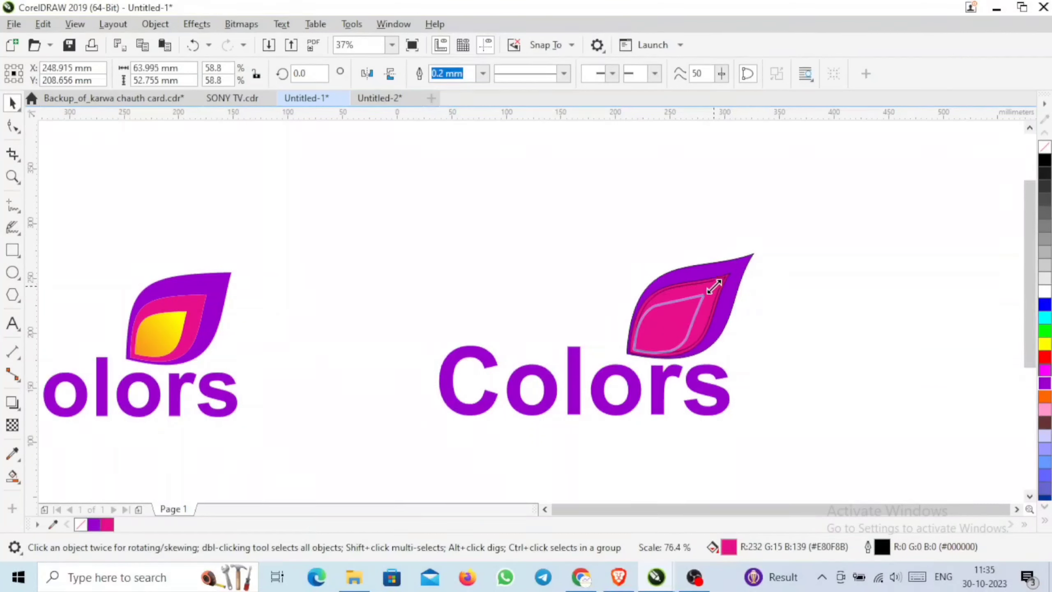
{"action": "left_click", "coordinate": [854, 298]}
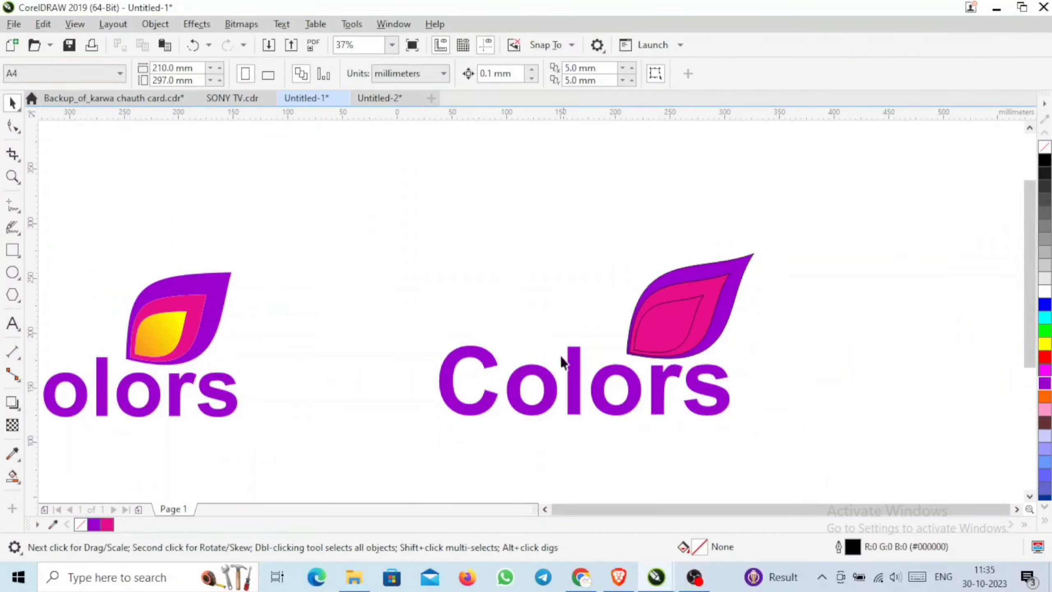
- Copy the yellow-orange fountain fill from the reference logo's inner leaf onto the innermost leaf with the Attributes Eyedropper
{"action": "left_click", "coordinate": [688, 314]}
{"action": "left_click", "coordinate": [17, 460]}
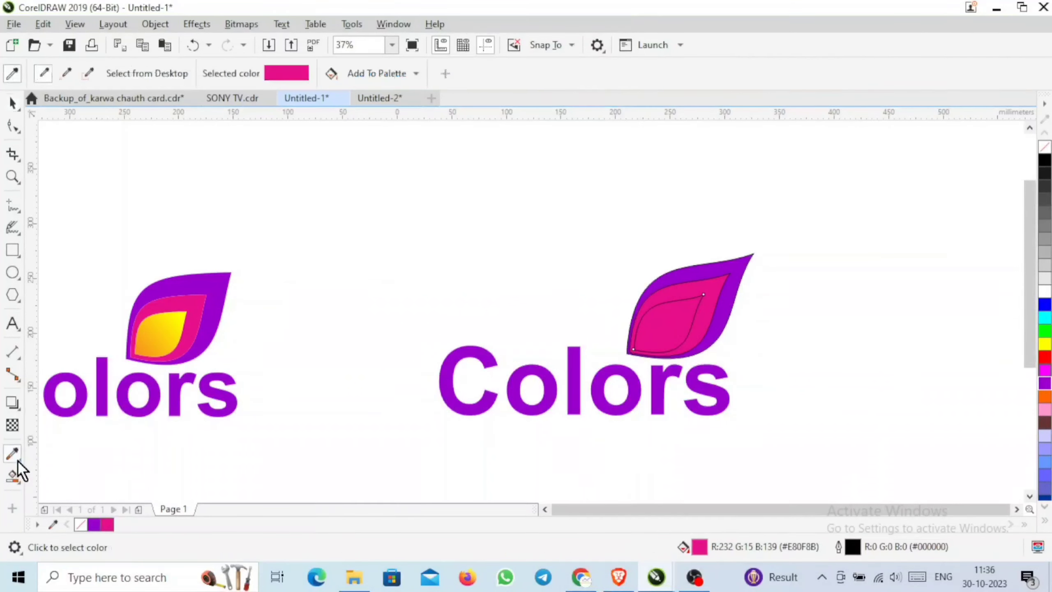
{"action": "right_click", "coordinate": [20, 464]}
{"action": "left_click", "coordinate": [22, 462]}
{"action": "left_click", "coordinate": [20, 459]}
{"action": "left_click", "coordinate": [41, 471]}
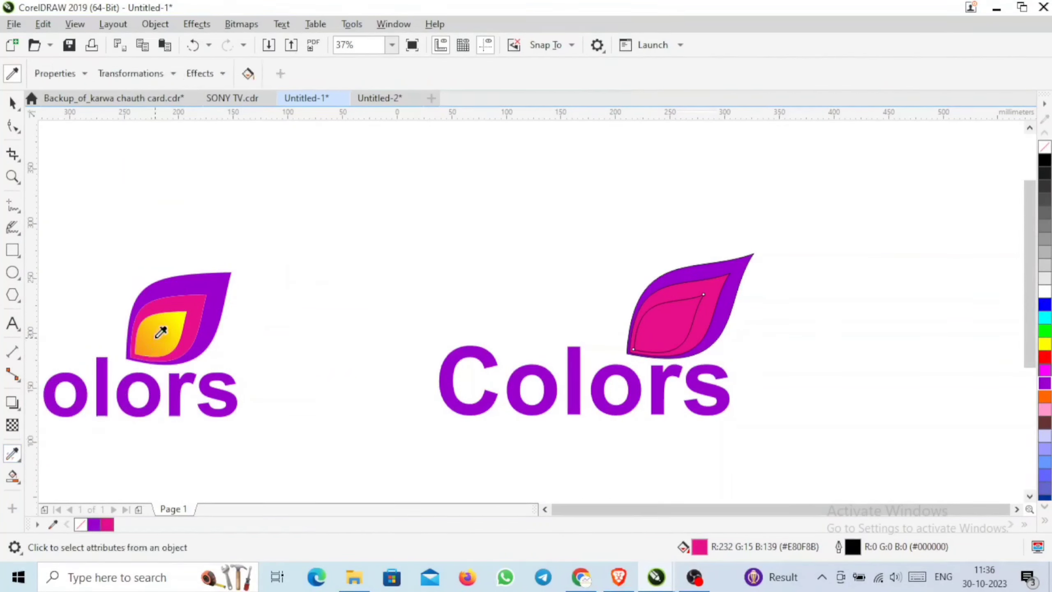
{"action": "left_click", "coordinate": [658, 332]}
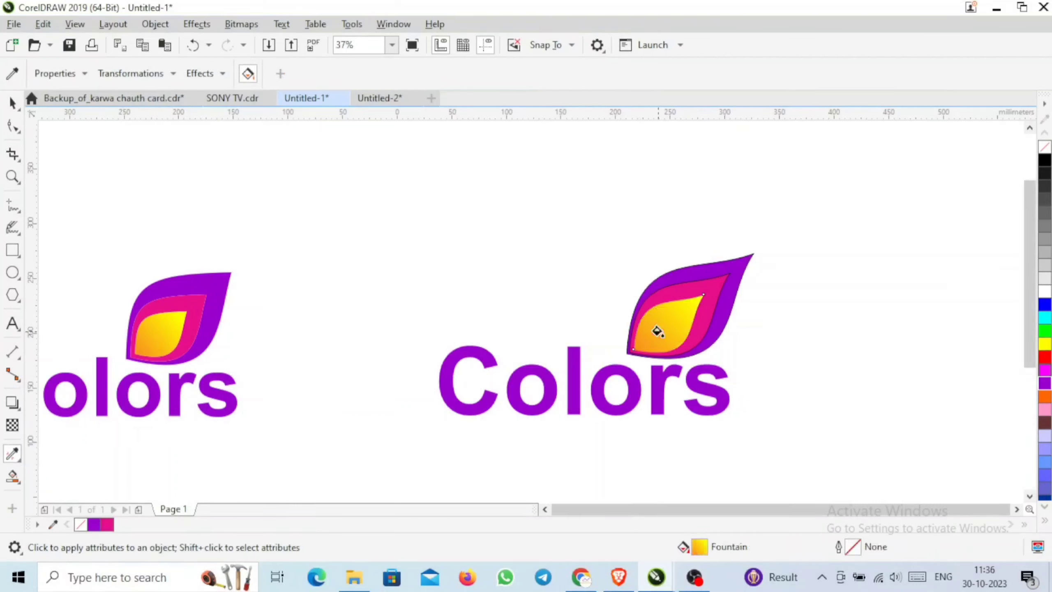
- Remove the outlines from all three nested leaf shapes
{"action": "left_click", "coordinate": [9, 104]}
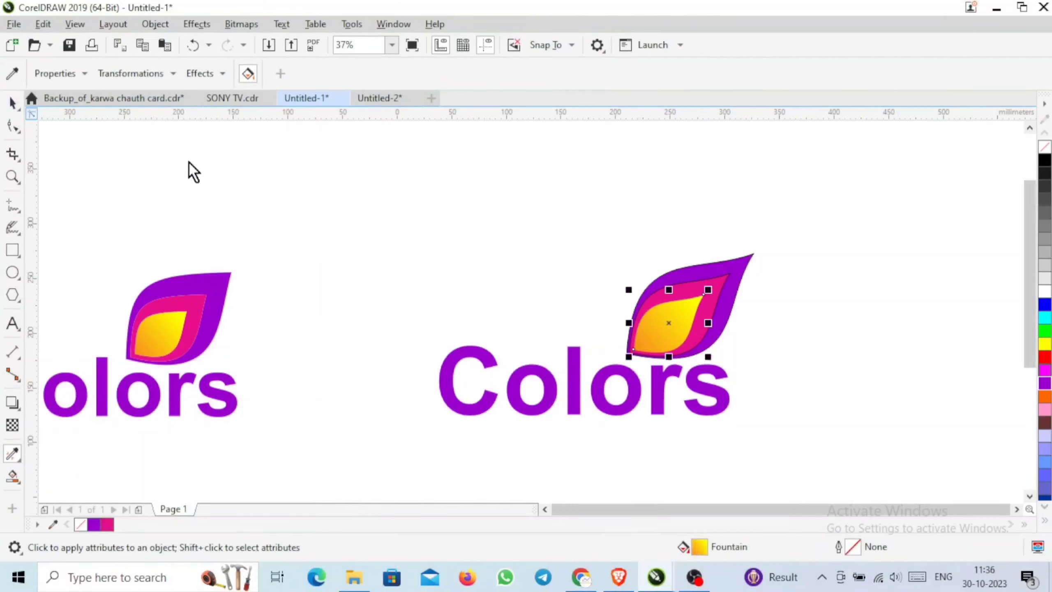
{"action": "left_click_drag", "start_coordinate": [559, 162], "coordinate": [784, 373]}
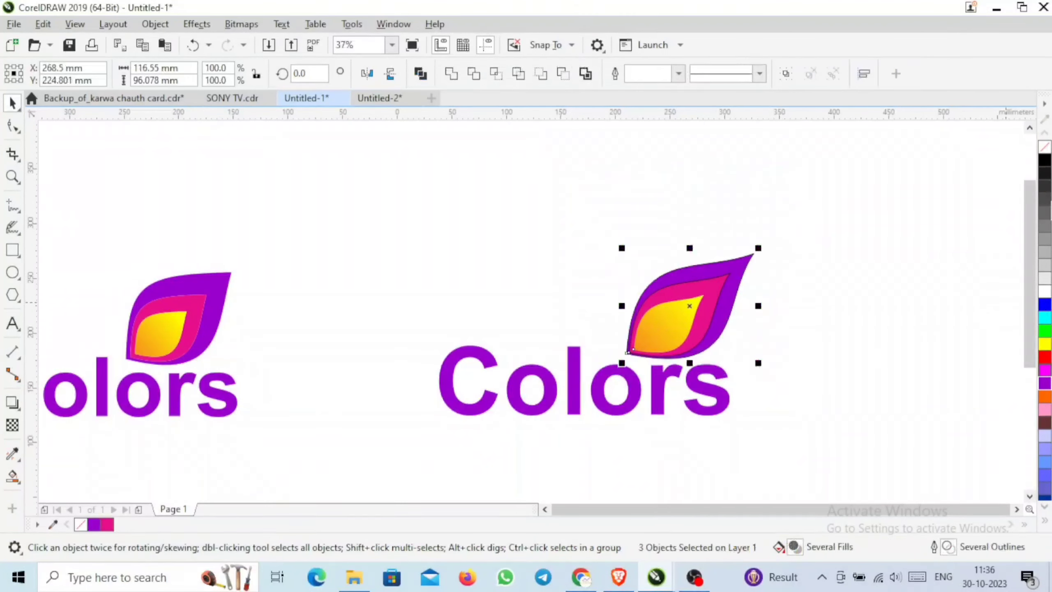
{"action": "right_click", "coordinate": [1048, 147]}
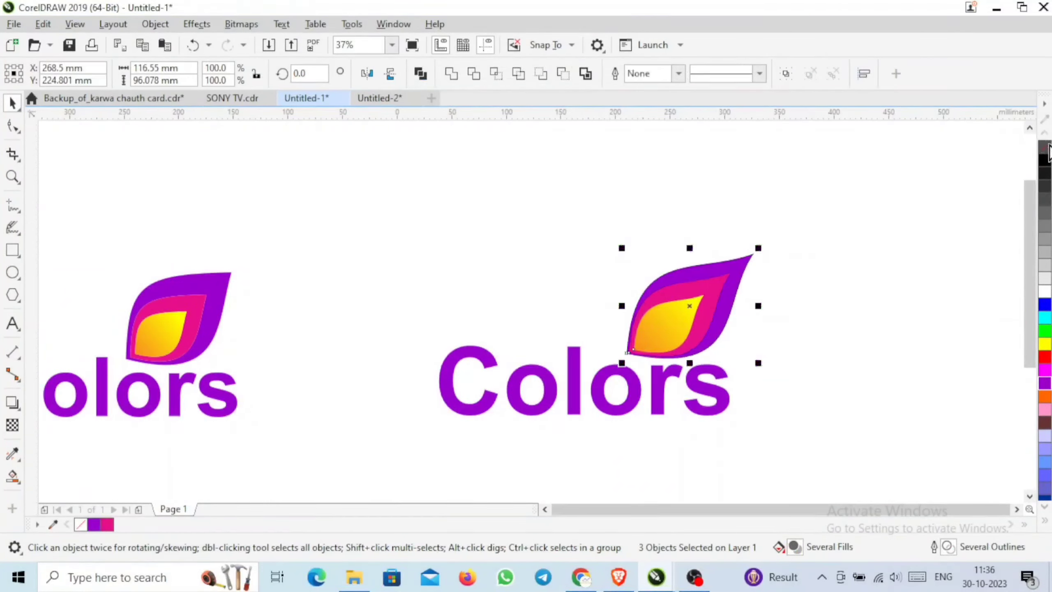
{"action": "left_click", "coordinate": [909, 233]}
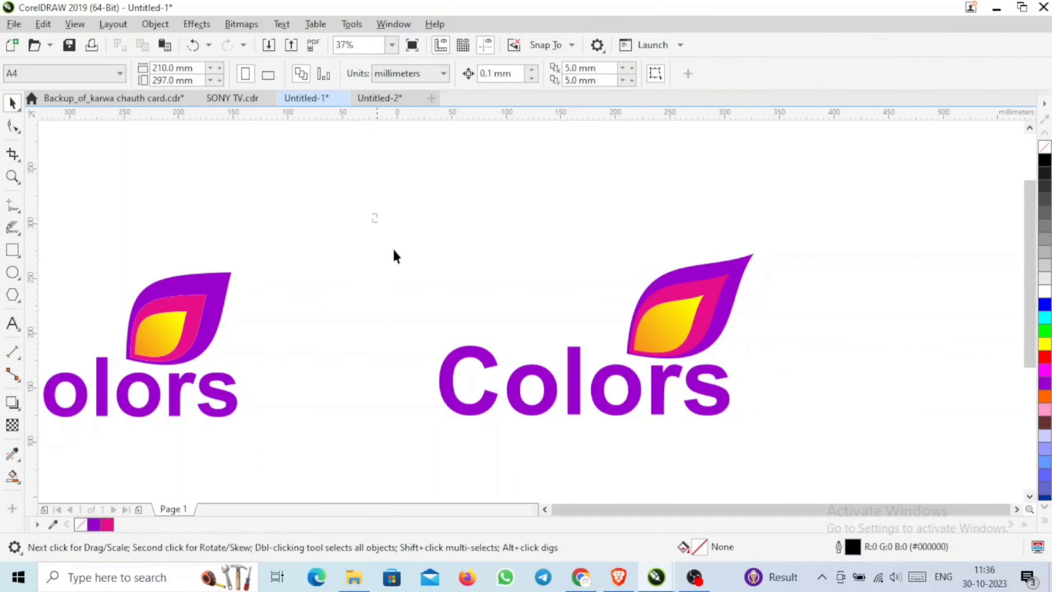
- Group the three leaves with the "Colors" text and move the grouped logo slightly upward
{"action": "left_click_drag", "start_coordinate": [808, 432], "coordinate": [823, 434]}
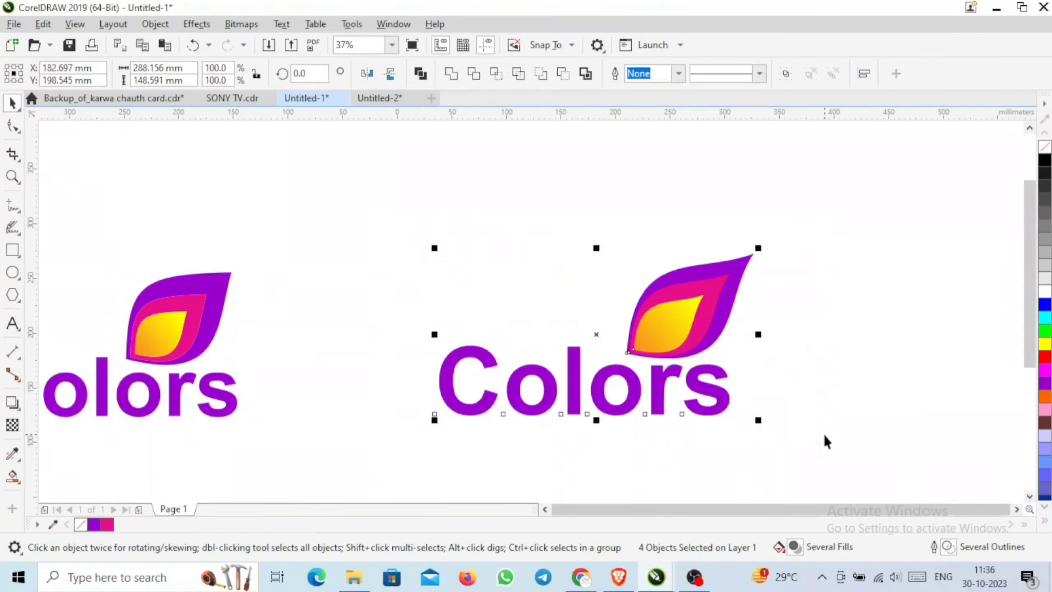
{"action": "key", "text": "ctrl+g"}
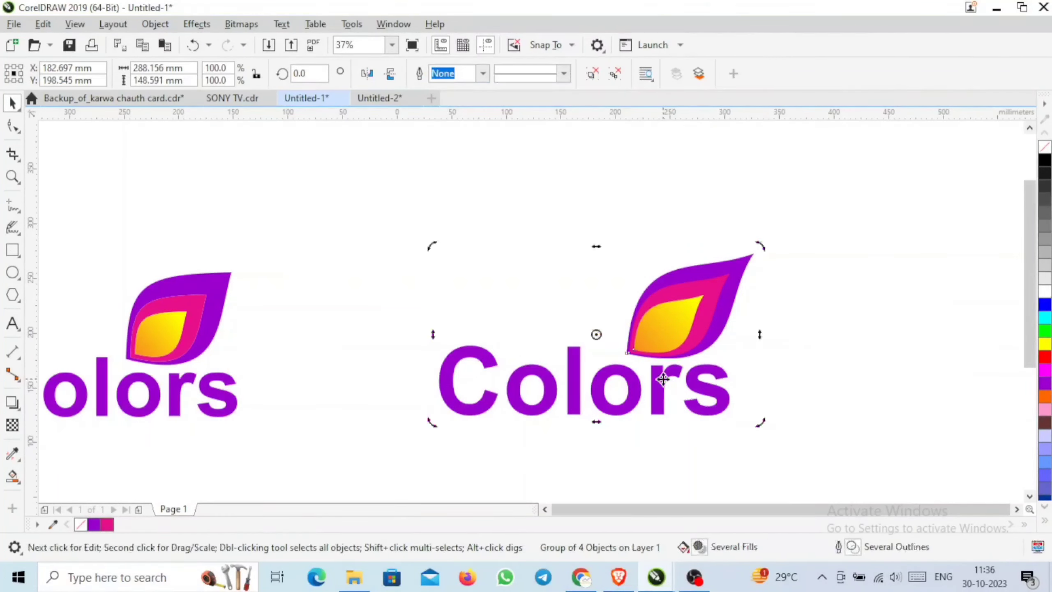
{"action": "left_click_drag", "start_coordinate": [665, 380], "coordinate": [659, 349]}
{"action": "left_click", "coordinate": [798, 328]}
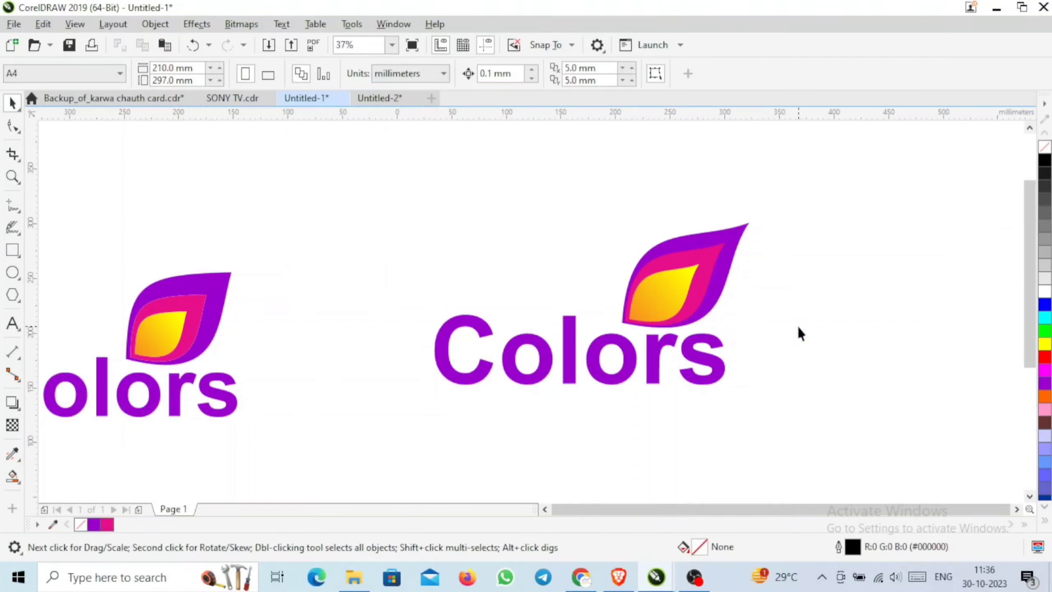